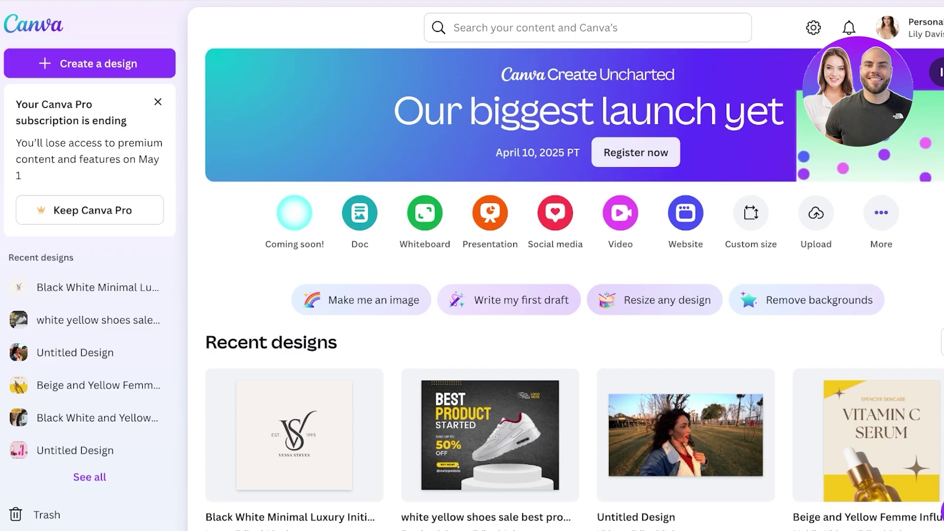
- Search the designs and templates for "website"
scroll(566, 289, "down", 1)
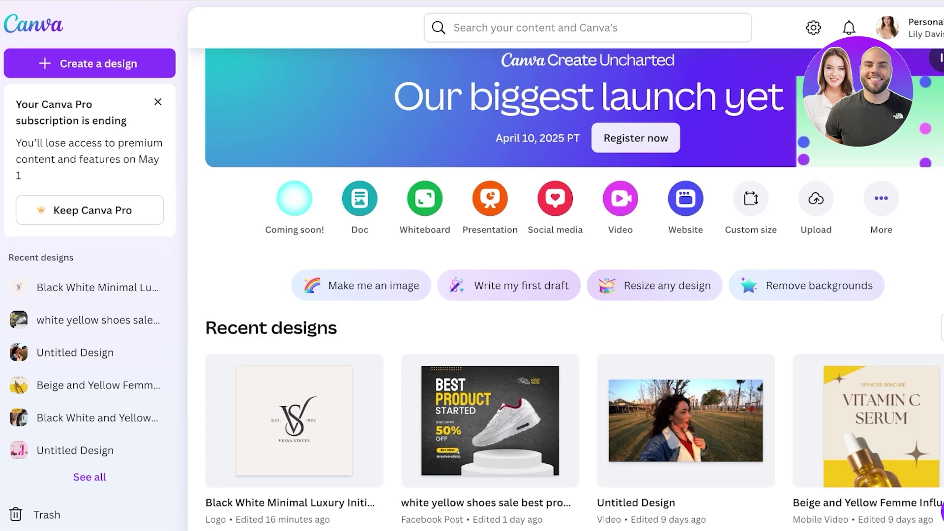
scroll(566, 289, "up", 1)
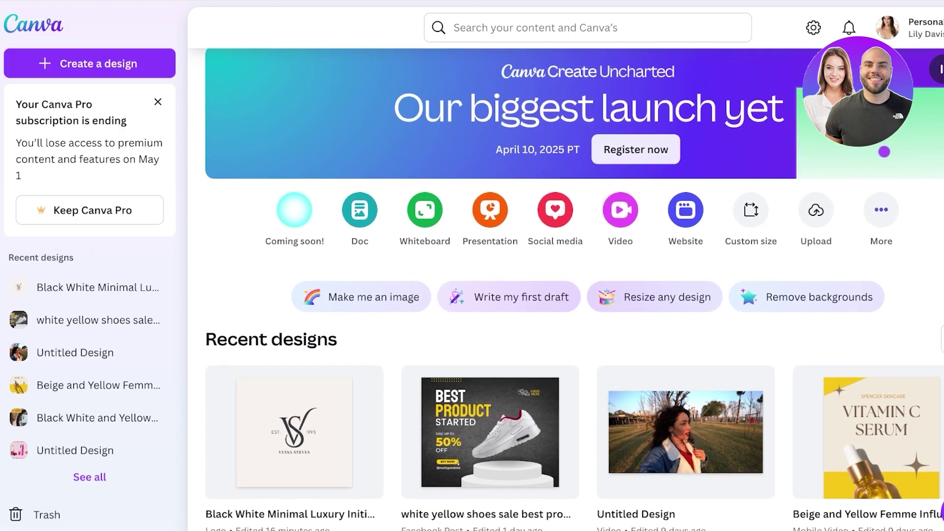
left_click(454, 28)
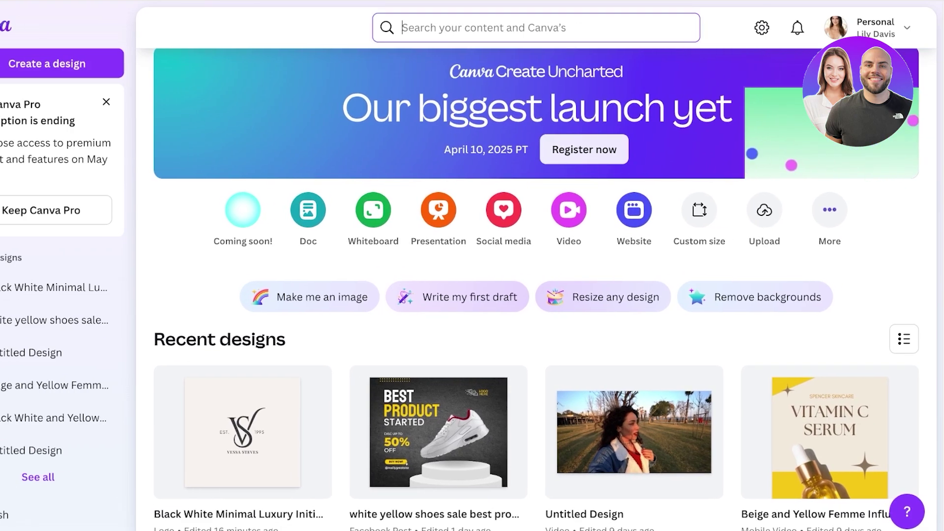
type("website")
key("Return")
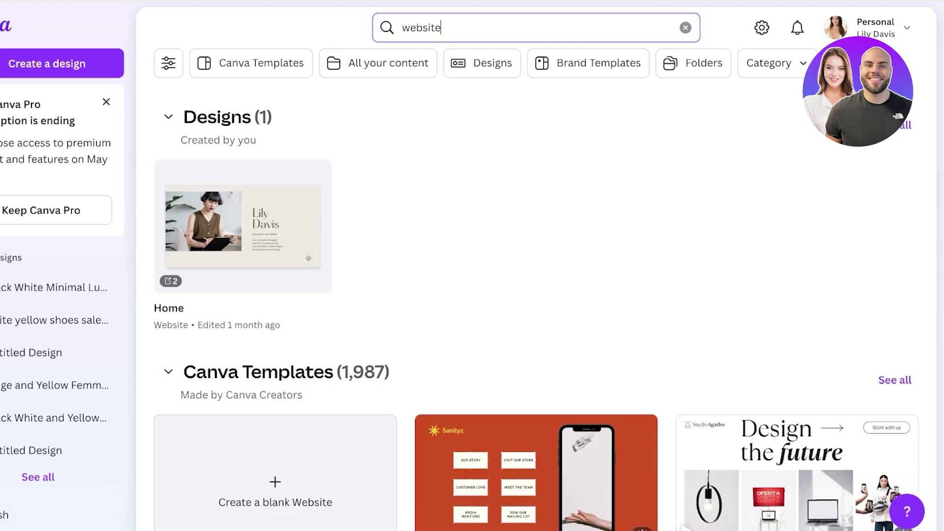
- Browse the website templates and open the white-and-grey Audora Beauty Co. beauty retail template for editing
scroll(536, 280, "down", 15)
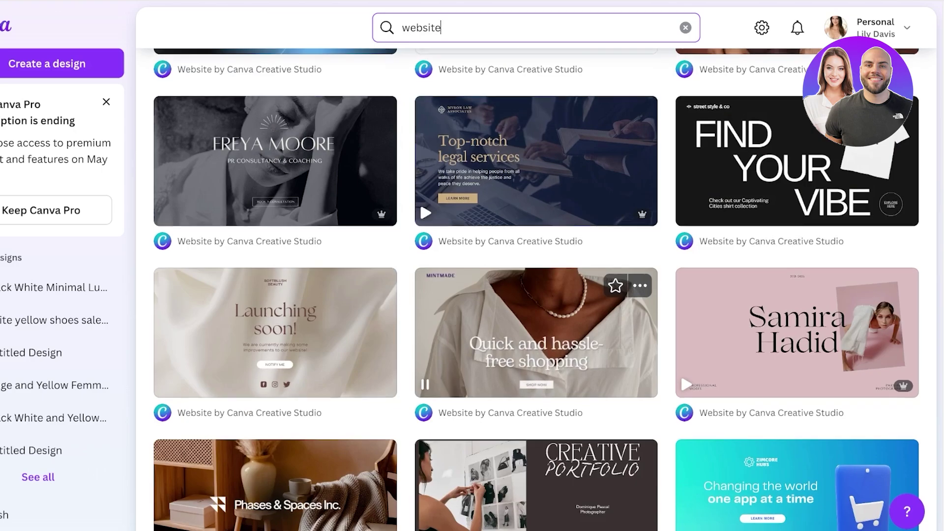
scroll(536, 280, "down", 2)
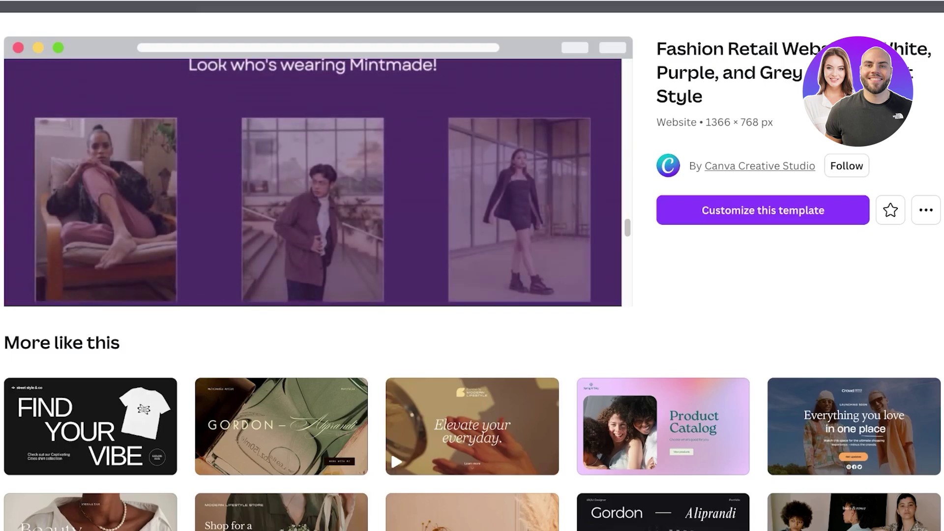
key("Escape")
scroll(536, 222, "down", 3)
scroll(325, 221, "down", 10)
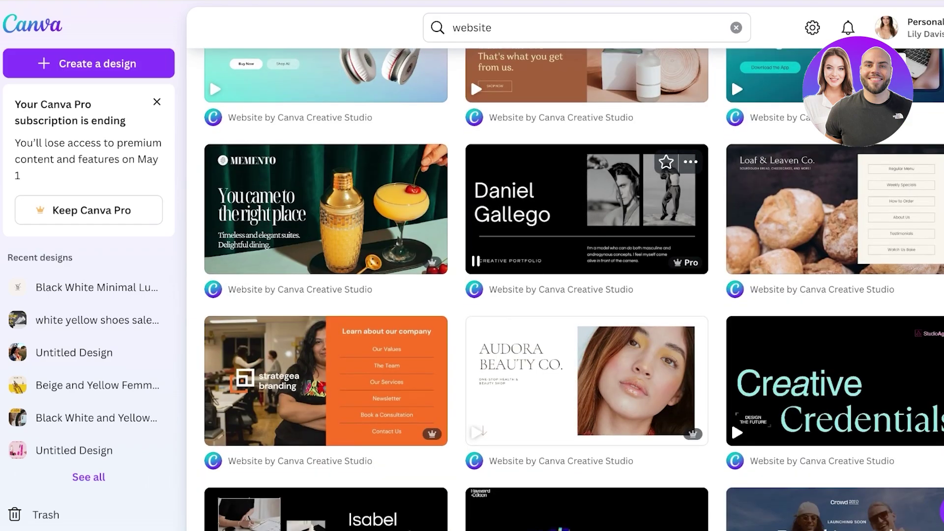
scroll(587, 227, "down", 3)
left_click(586, 246)
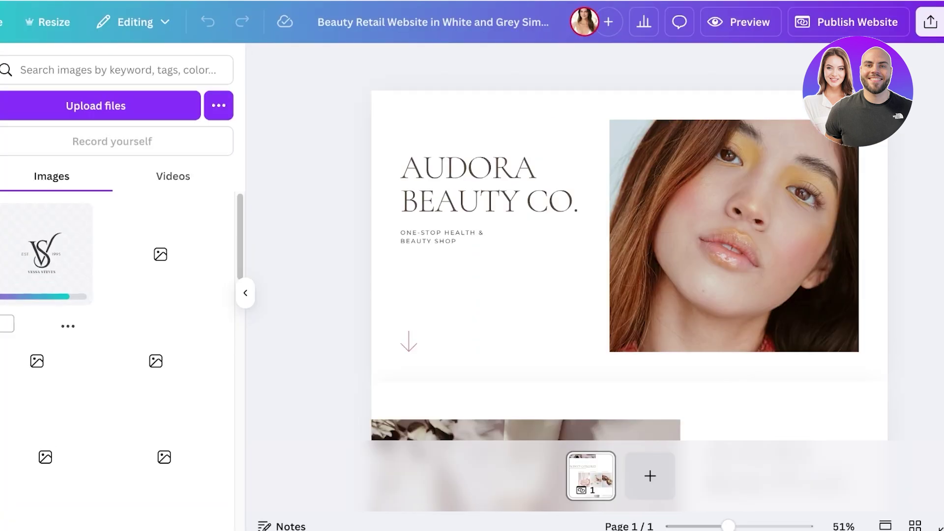
- Look over the template's sections and delete the AUDORA BEAUTY CO. heading from the opening section
scroll(629, 241, "up", 2)
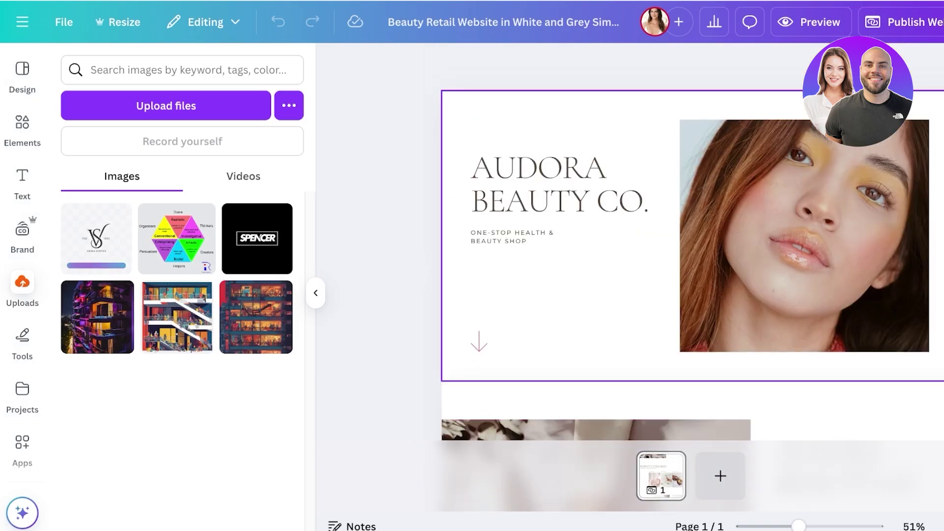
scroll(629, 241, "down", 10)
scroll(629, 241, "down", 10)
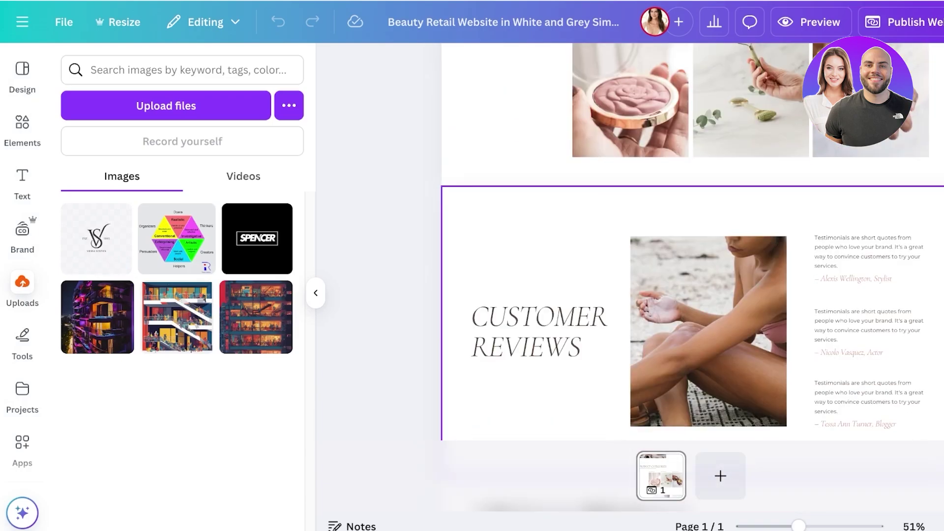
scroll(566, 187, "up", 15)
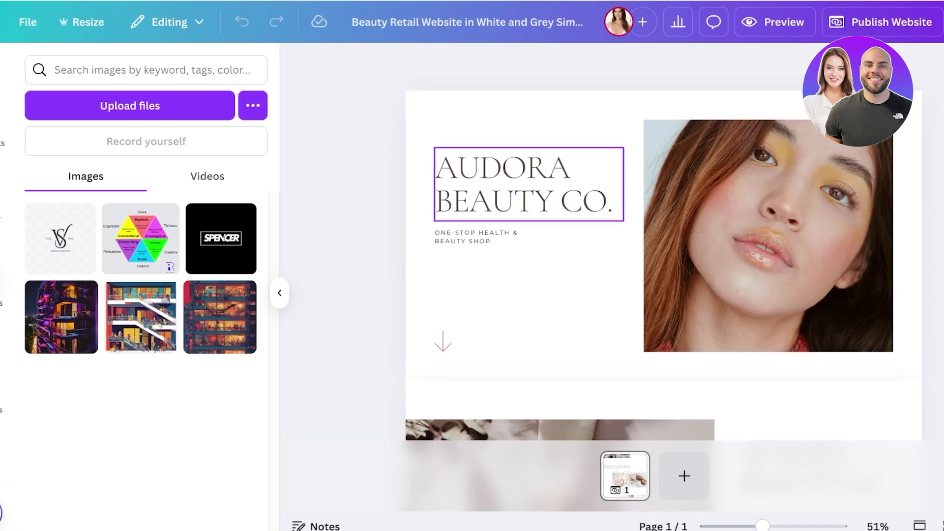
double_click(529, 184)
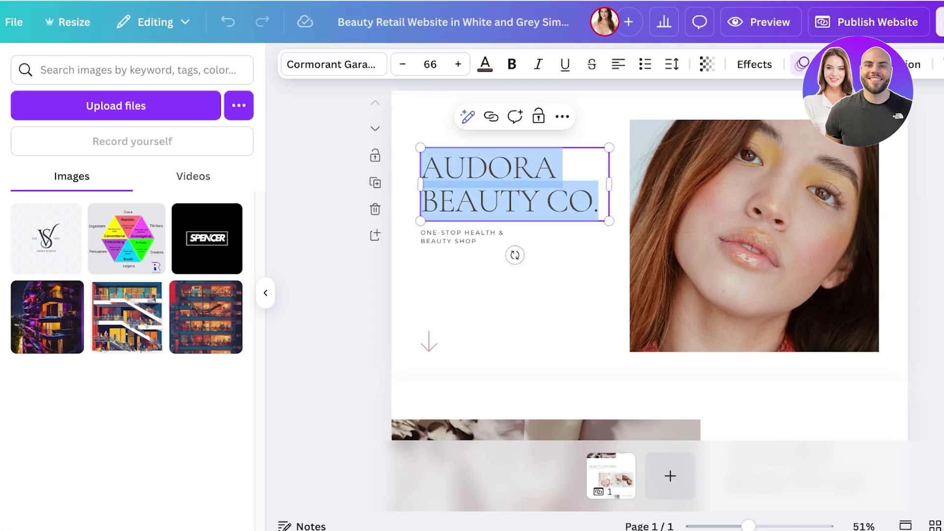
key("BackSpace")
key("Escape")
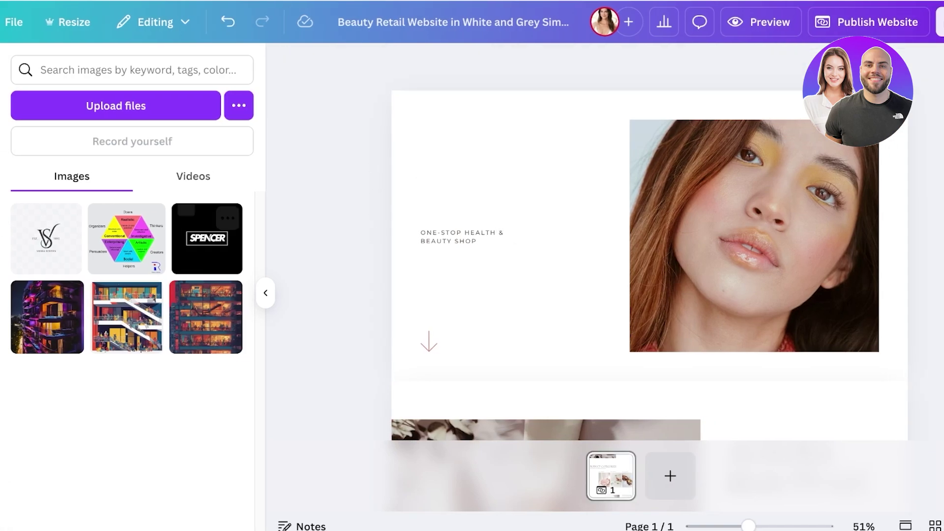
- Add the uploaded VS logo to the opening section, resize it and position it where the heading was, above the tagline
left_click(46, 239)
left_click_drag(649, 236, 465, 153)
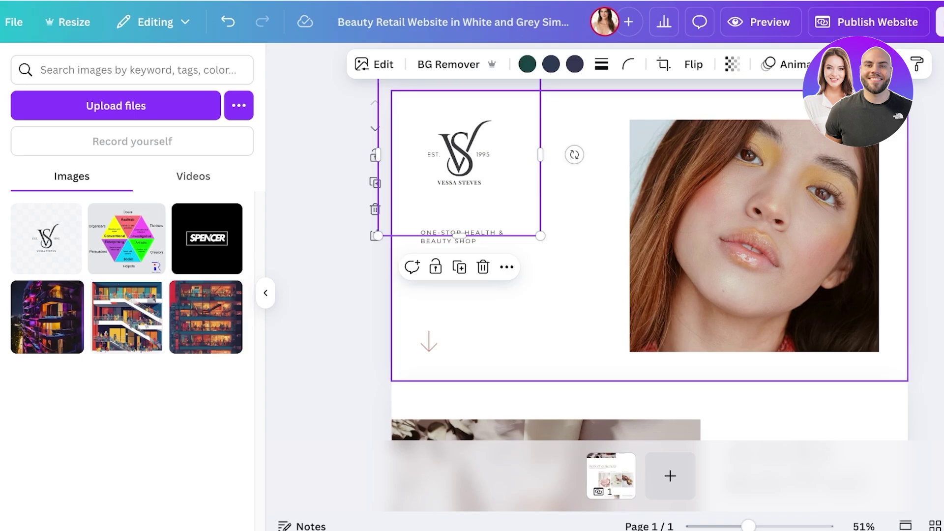
left_click_drag(541, 232, 555, 250)
left_click_drag(748, 525, 759, 526)
left_click_drag(406, 187, 367, 159)
left_click_drag(487, 279, 527, 318)
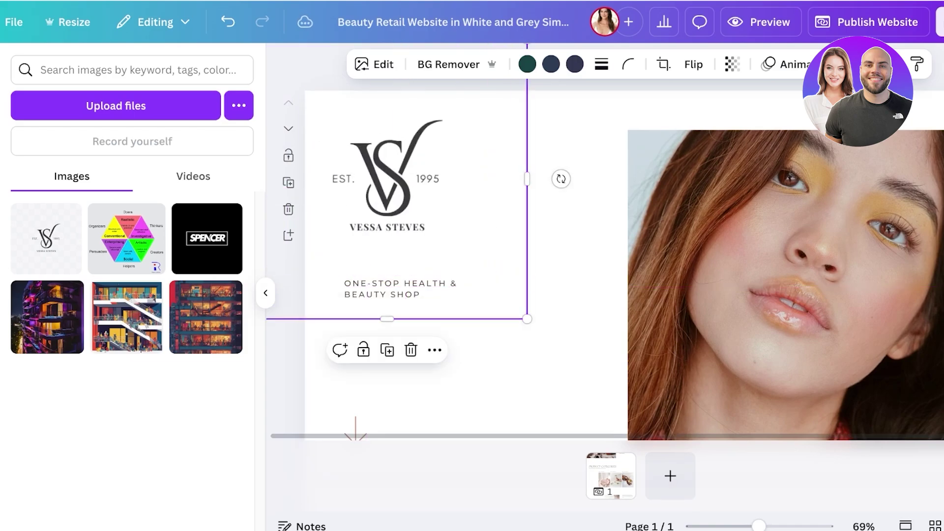
left_click_drag(387, 178, 487, 219)
left_click_drag(466, 343, 467, 320)
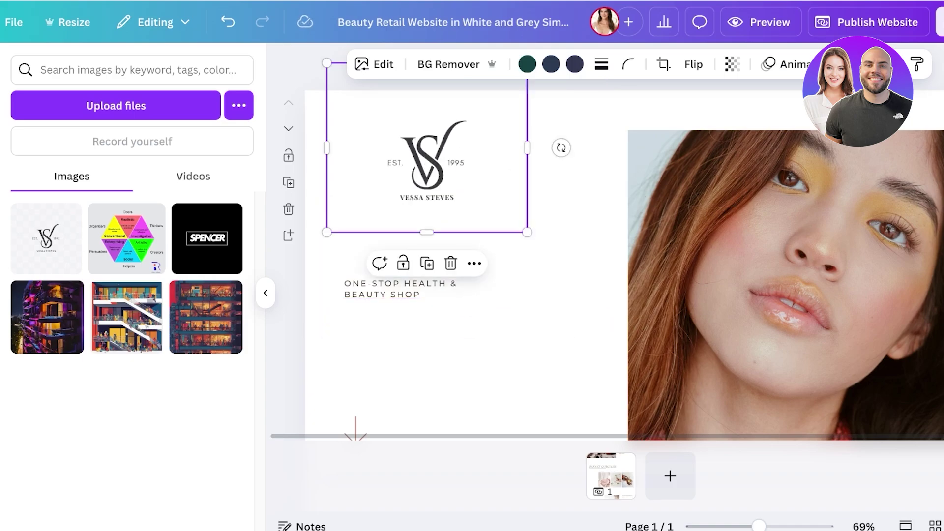
left_click_drag(427, 147, 450, 194)
- Move the ONE-STOP HEALTH & BEAUTY SHOP tagline slightly so it sits beneath the logo
left_click(400, 289)
left_click_drag(400, 289, 418, 298)
left_click_drag(759, 526, 752, 526)
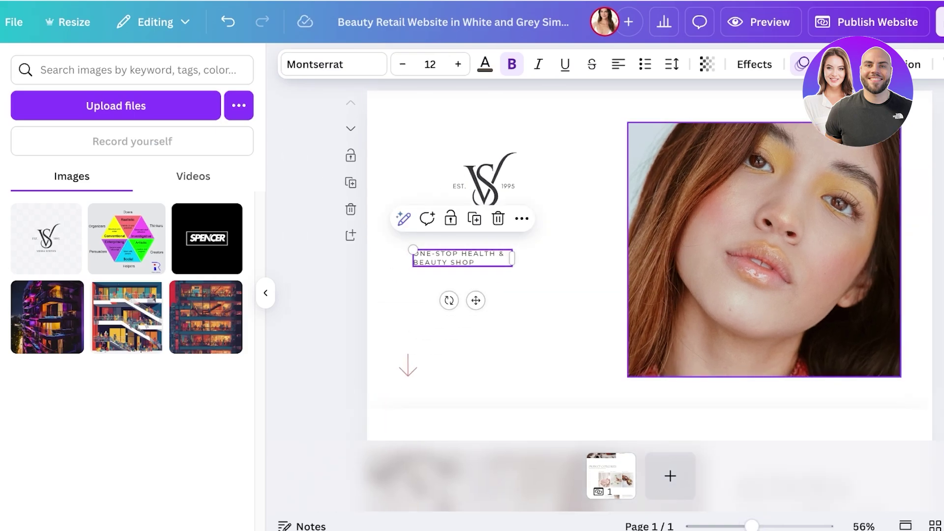
key("Escape")
- Delete the beauty, health and wellness product photos from the PRODUCT CATEGORIES section
scroll(635, 241, "down", 10)
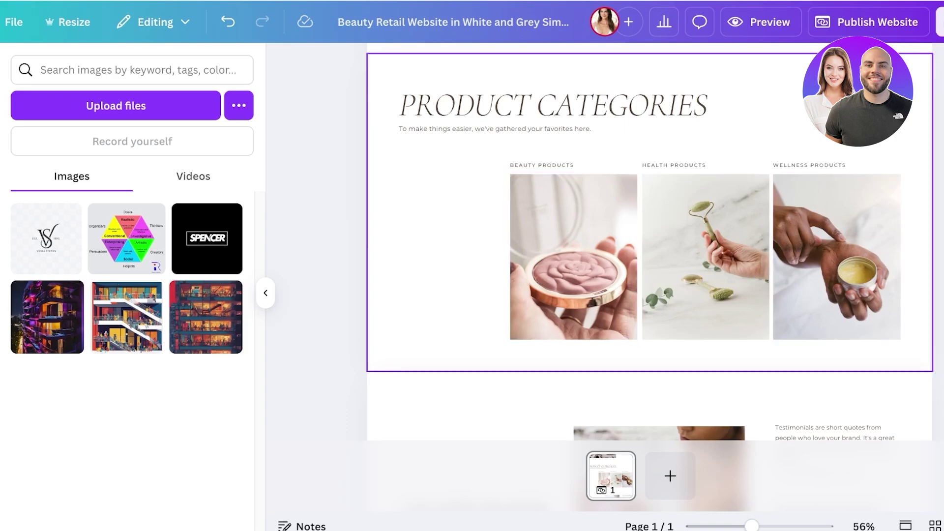
left_click(573, 256)
key("Delete")
left_click(706, 257)
key("Delete")
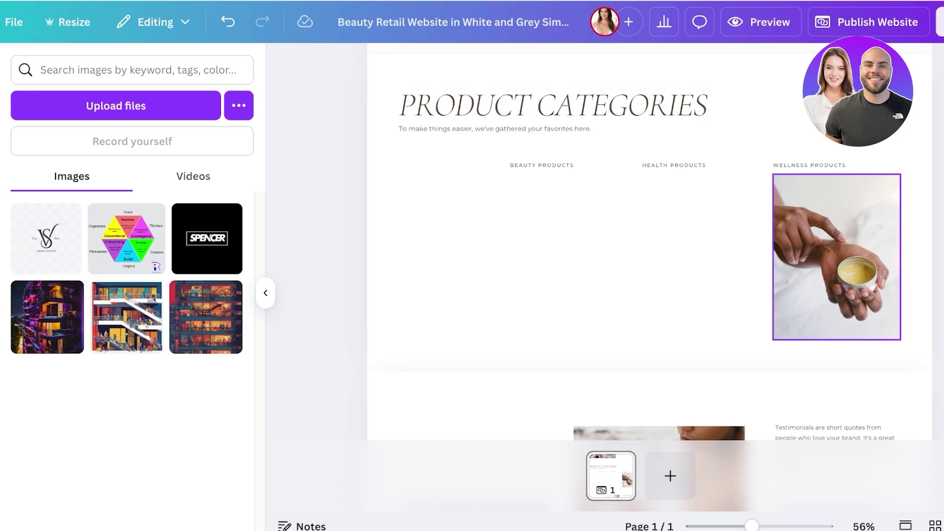
left_click(836, 256)
key("Delete")
- Replace the PRODUCT CATEGORIES heading with "BUY THE BEST"
double_click(552, 105)
type("P")
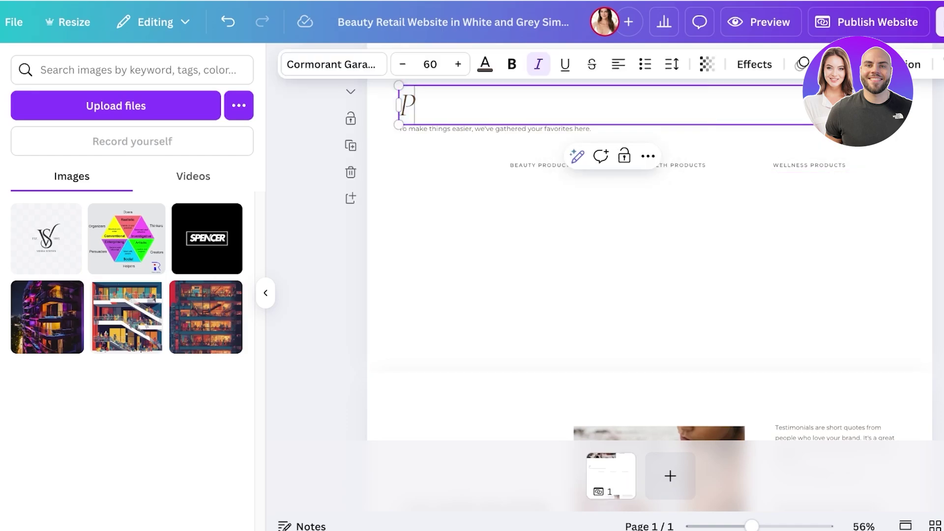
key("BackSpace")
type("BUY THE BEST")
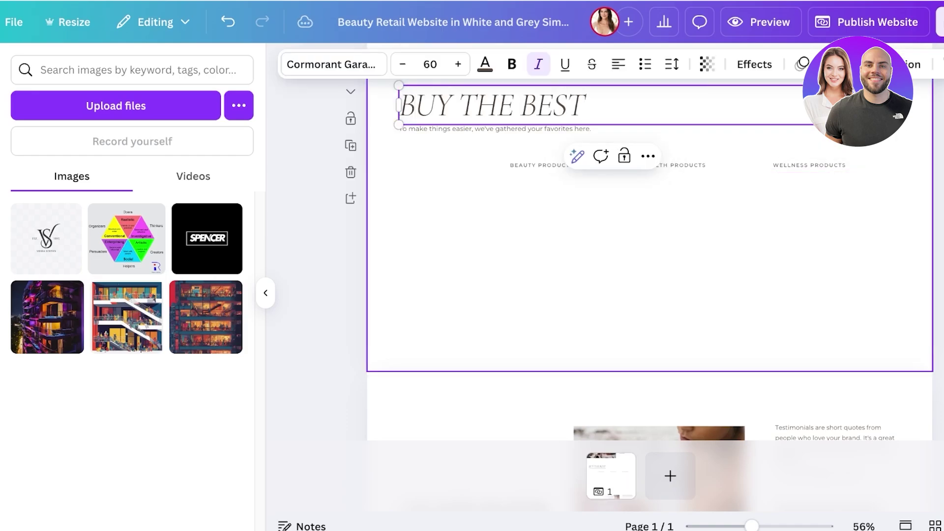
left_click(649, 266)
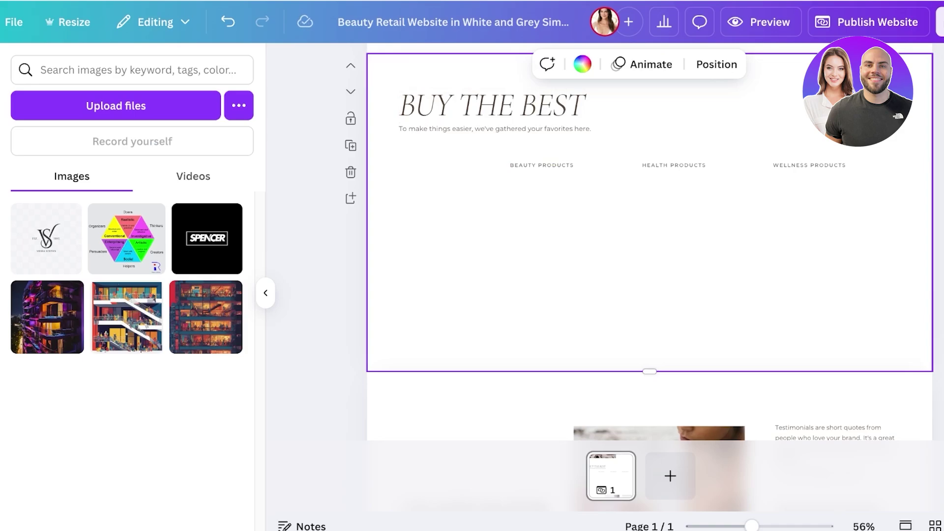
- Remove the BEAUTY PRODUCTS label and place the uploaded nude lipstick photo below the BUY THE BEST heading
left_click(542, 165)
left_click(542, 166)
key("BackSpace")
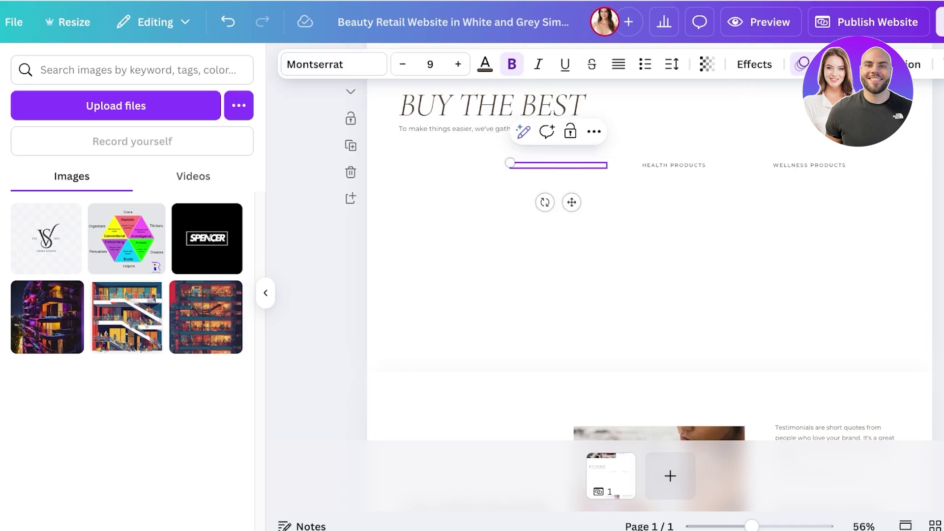
left_click(132, 70)
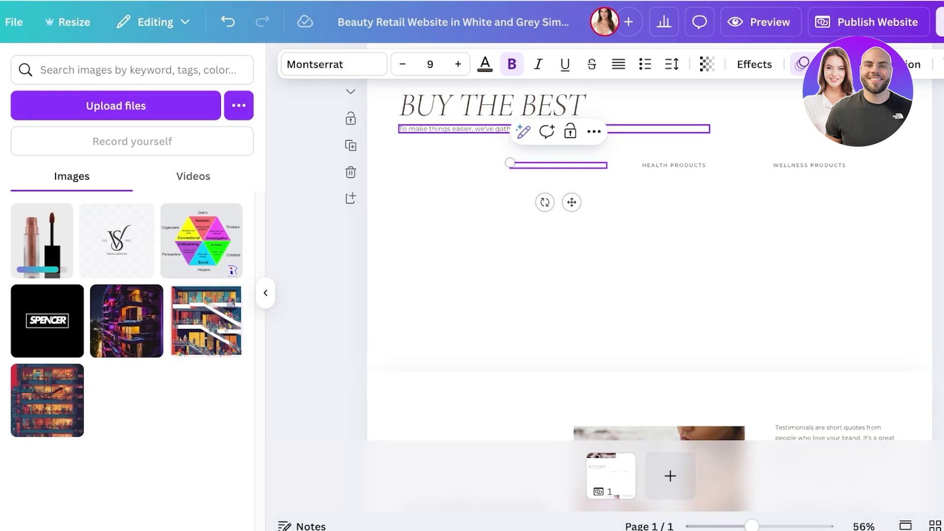
left_click_drag(649, 241, 494, 241)
- Change the HEALTH PRODUCTS label to "THE PERFECT NUDE" and move it beneath the lipstick photo
double_click(674, 166)
key("BackSpace")
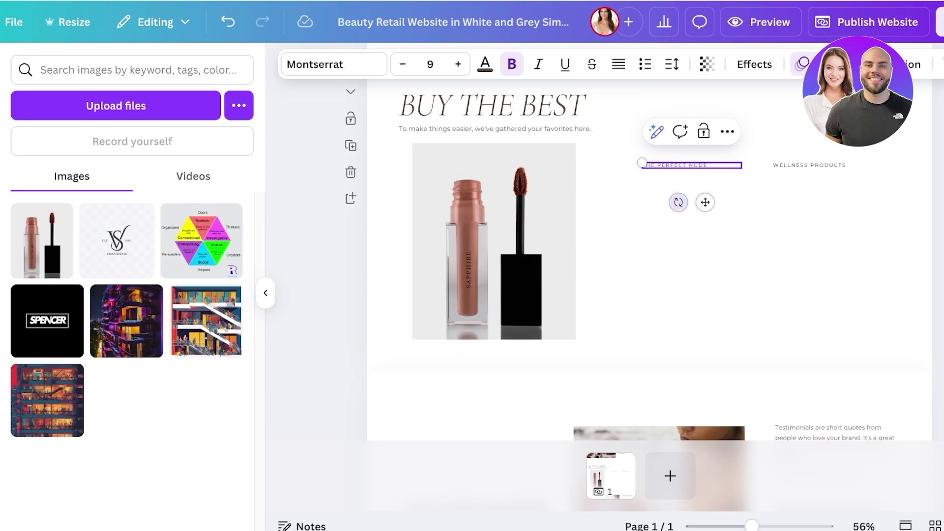
left_click_drag(705, 202, 488, 390)
left_click_drag(472, 353, 473, 353)
- Delete the WELLNESS PRODUCTS label from the BUY THE BEST section
left_click(774, 164)
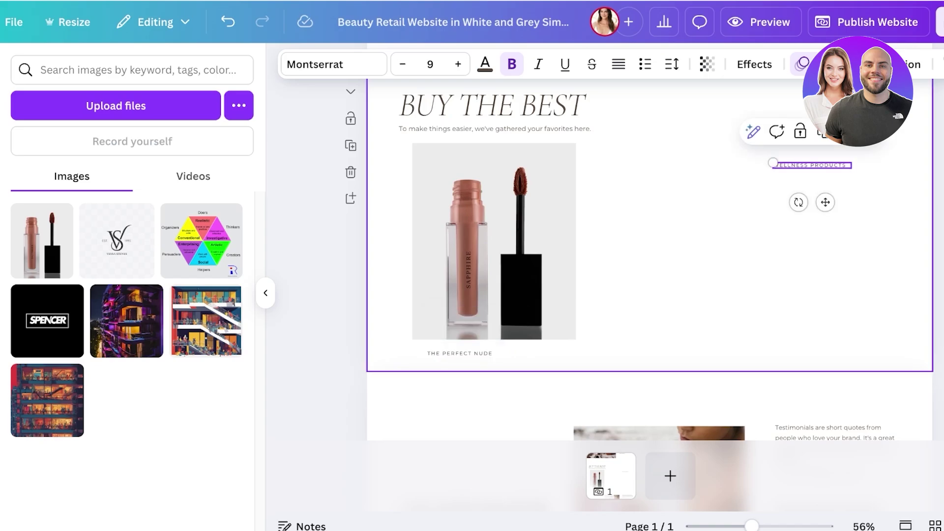
key("Delete")
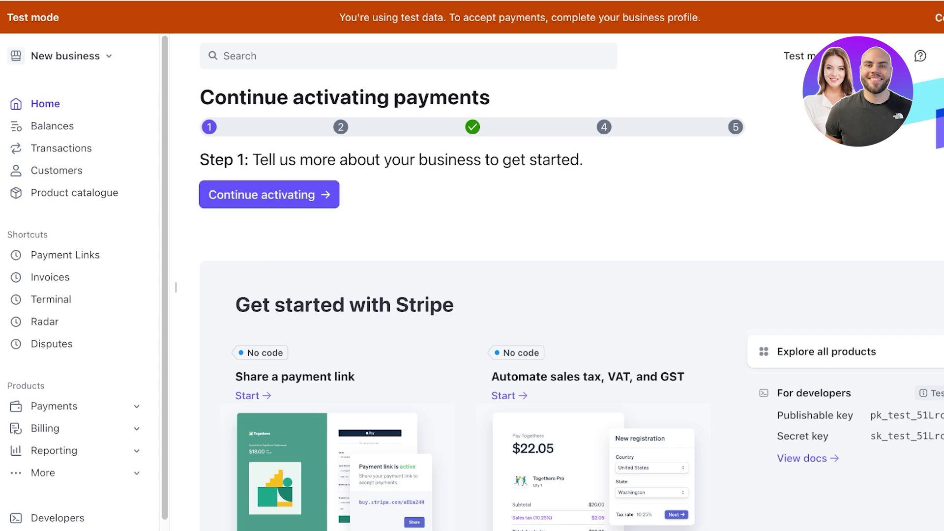
- In Stripe, start a new product in the product catalogue, name it "Nude Lipstick" and upload its photo
scroll(570, 295, "down", 5)
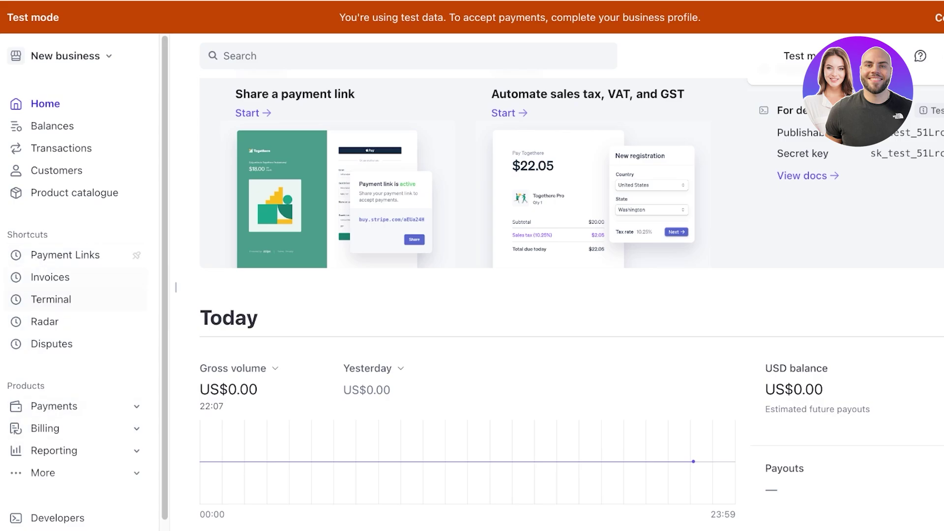
left_click(74, 192)
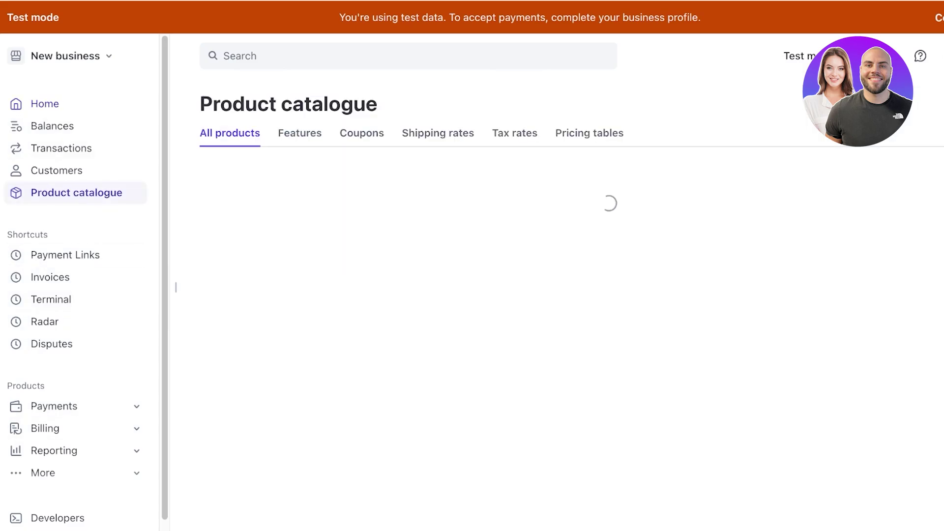
left_click(858, 104)
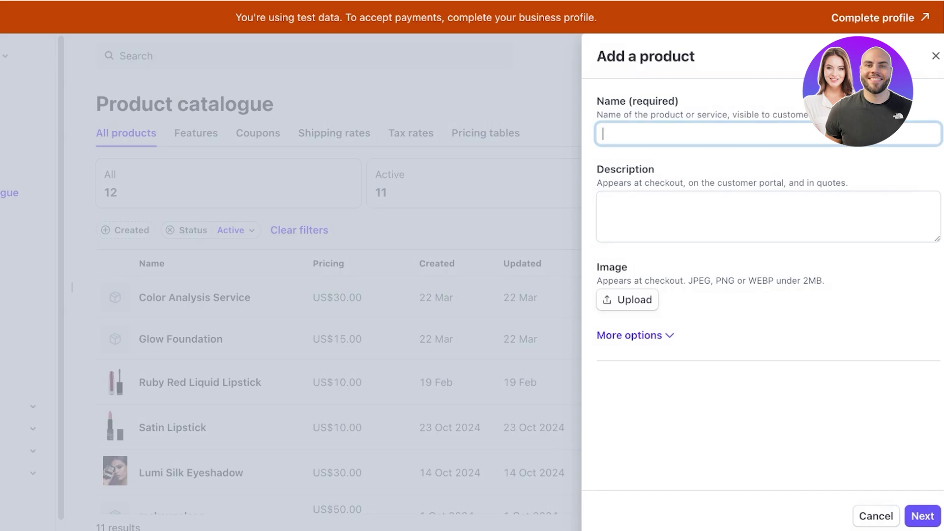
type("Nude Lipstick")
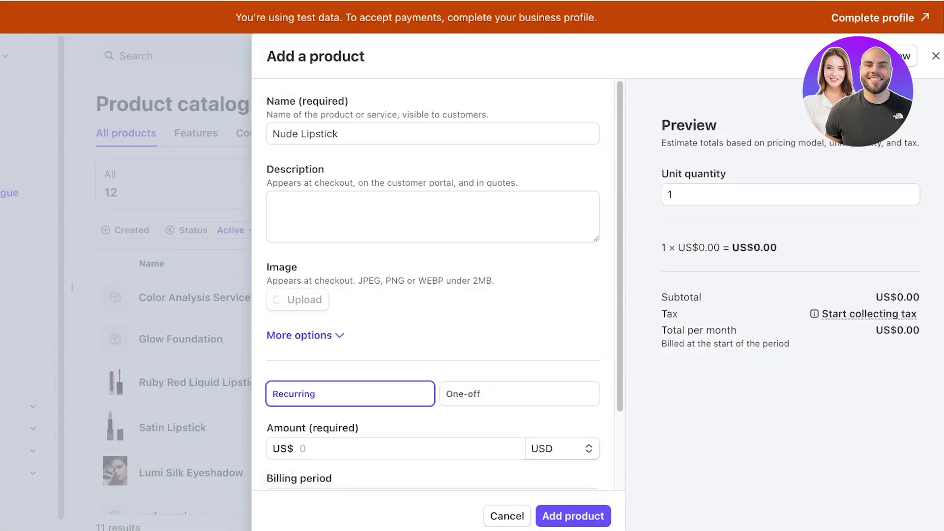
- Set the new product's pricing to one-off with an amount of US$10.00
scroll(519, 320, "down", 1)
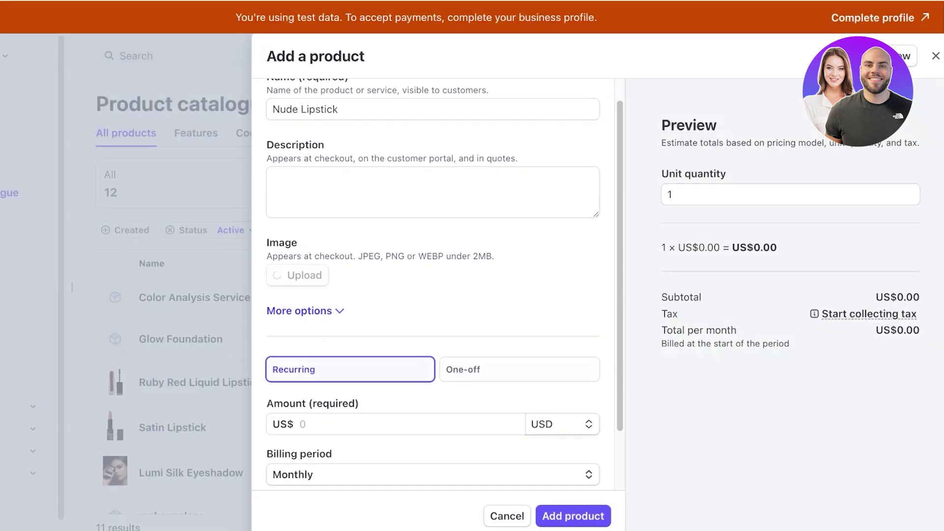
scroll(519, 319, "down", 2)
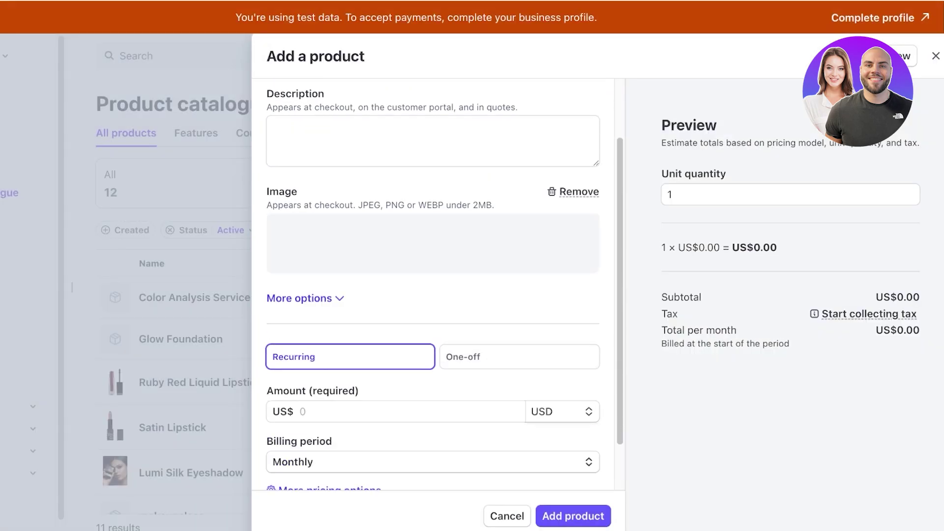
left_click(520, 357)
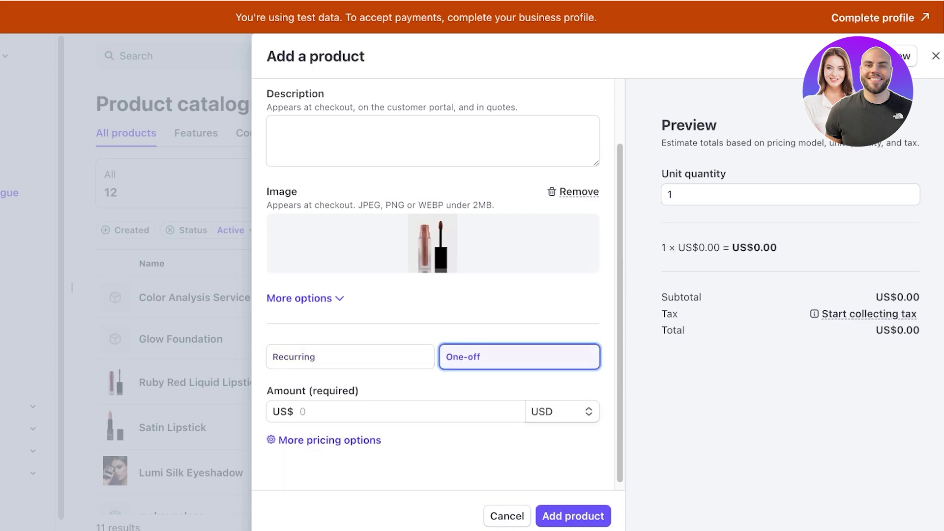
scroll(433, 320, "down", 1)
left_click(395, 408)
type("10")
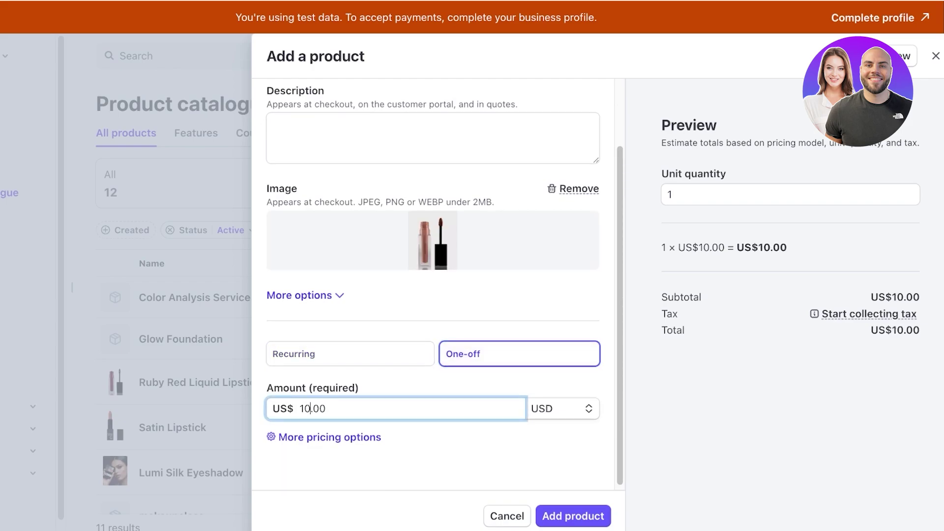
- Save the new Nude Lipstick product to the product catalogue
left_click(573, 516)
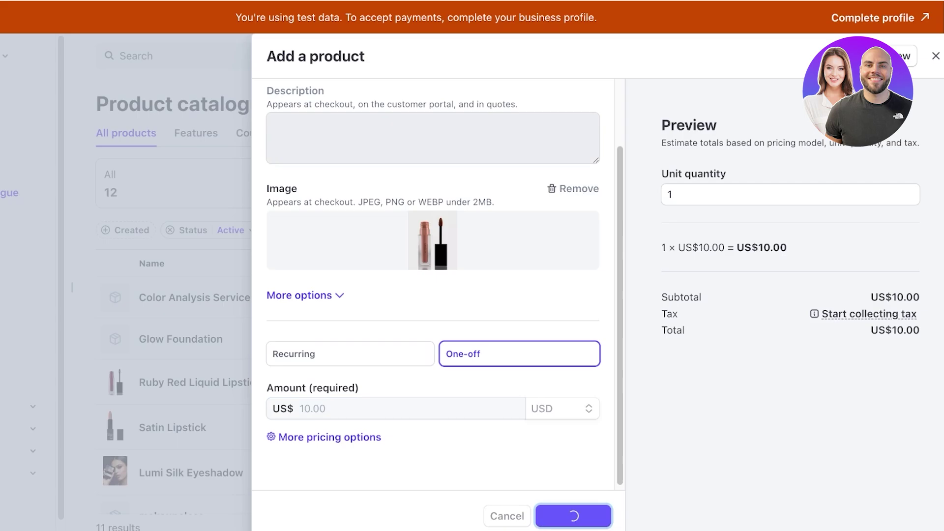
scroll(505, 319, "down", 3)
scroll(505, 320, "up", 3)
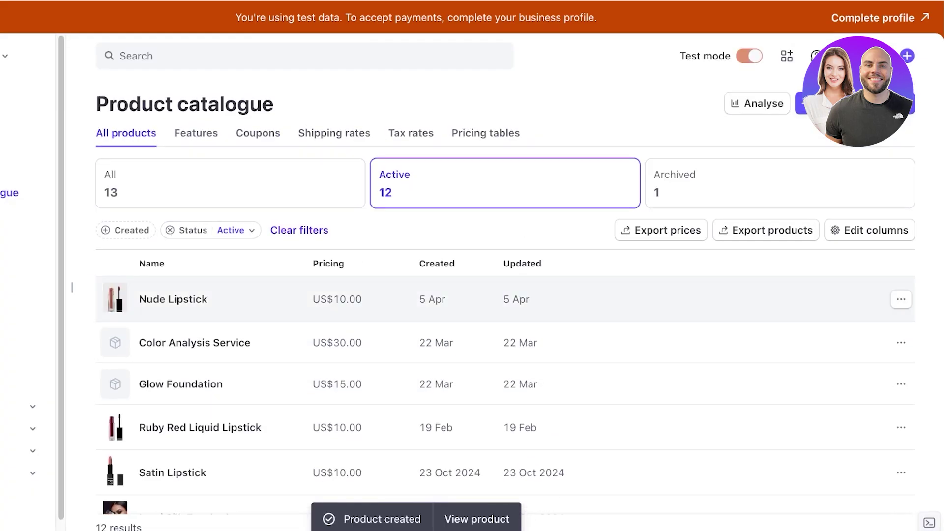
- Examine the Nude Lipstick product's editable fields, details page and available product actions
left_click(901, 299)
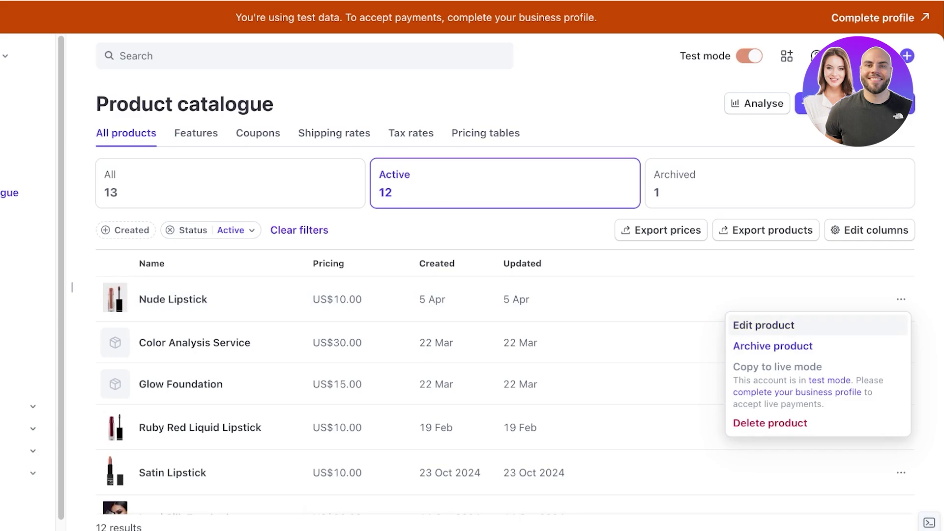
left_click(764, 325)
scroll(762, 296, "down", 2)
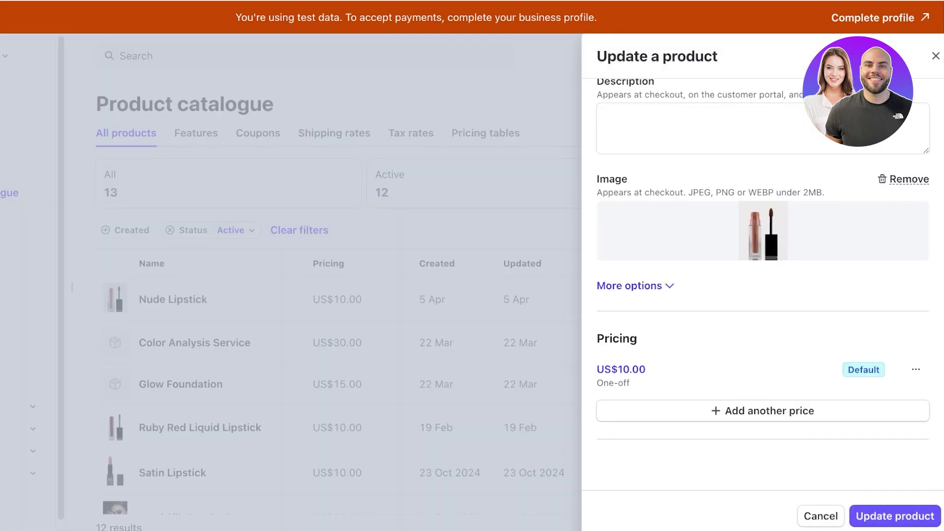
left_click(821, 516)
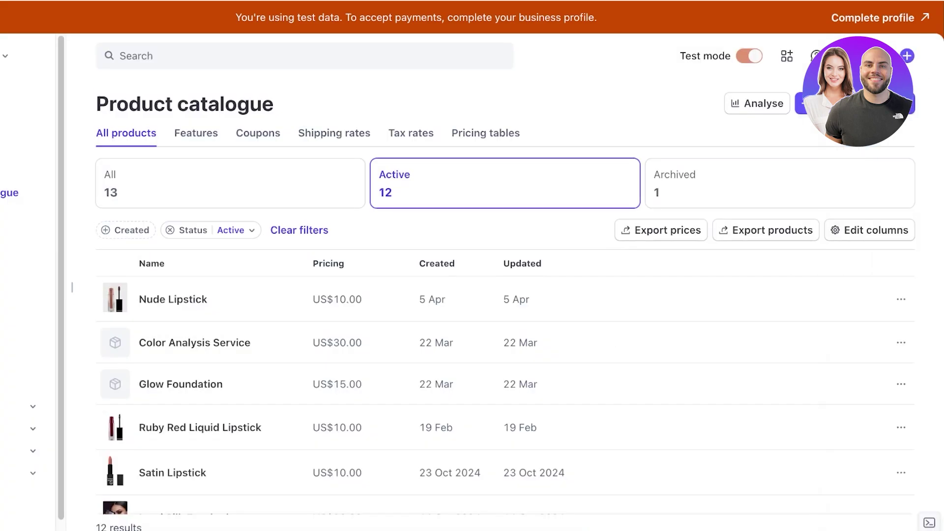
left_click(172, 299)
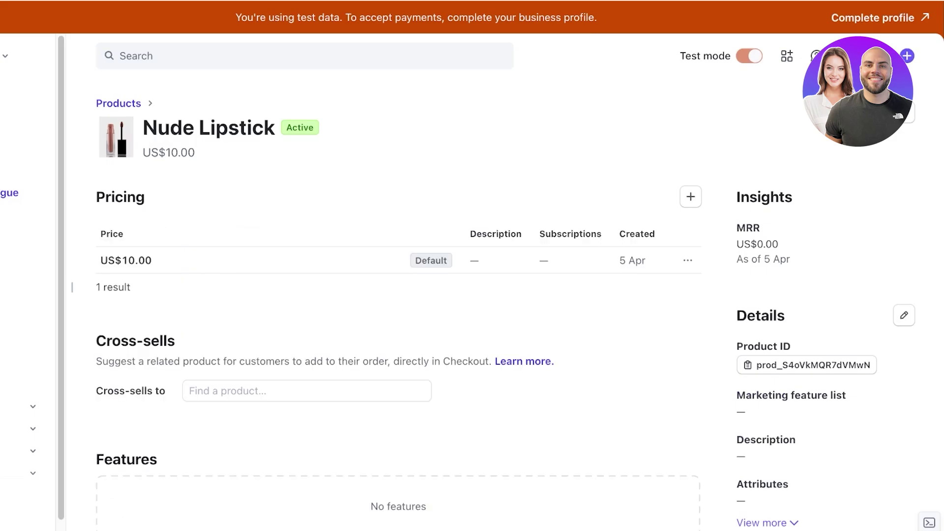
scroll(399, 295, "down", 5)
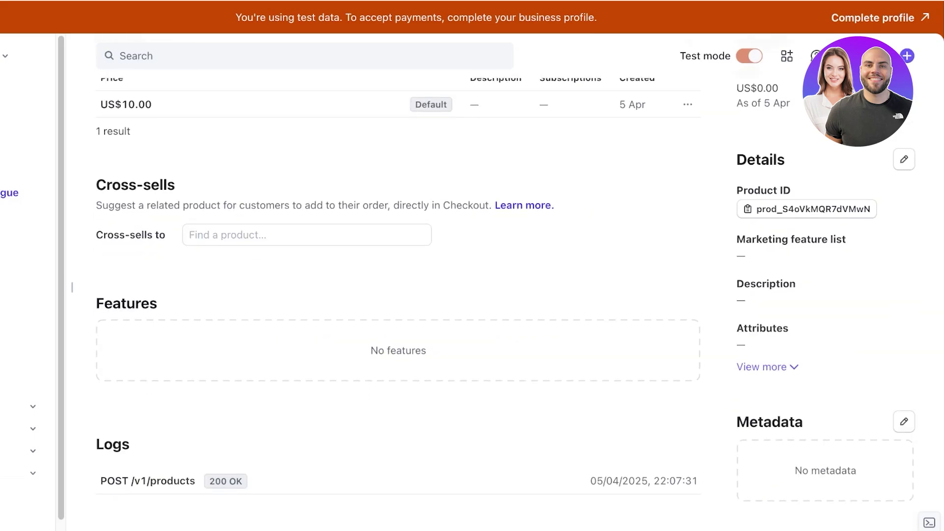
scroll(398, 295, "up", 5)
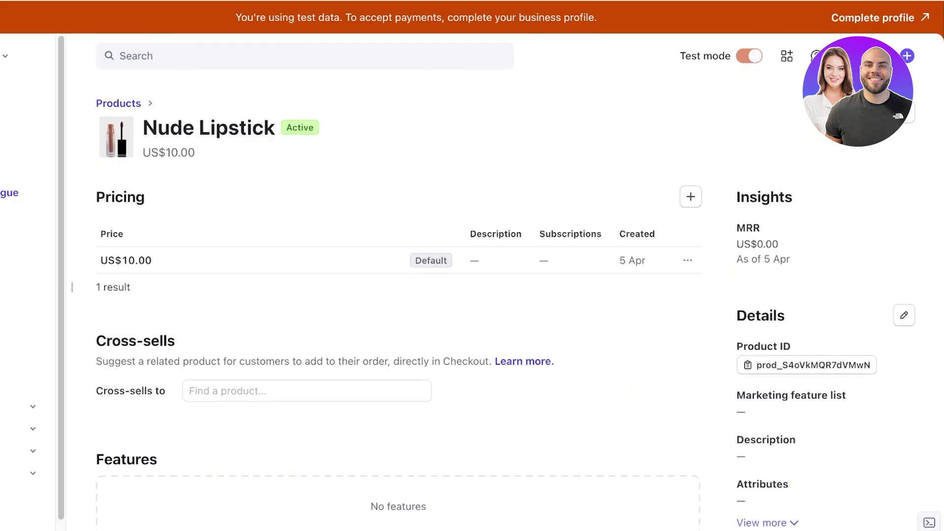
left_click(904, 113)
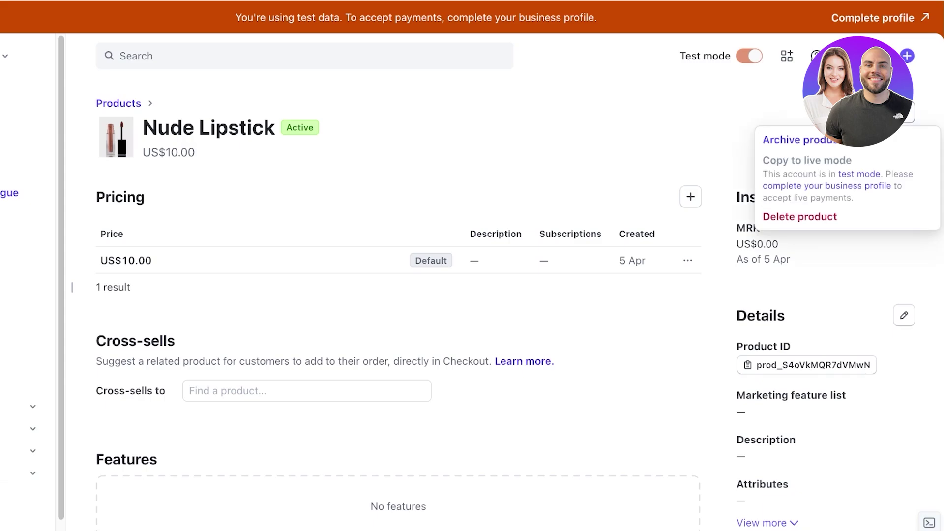
key("Escape")
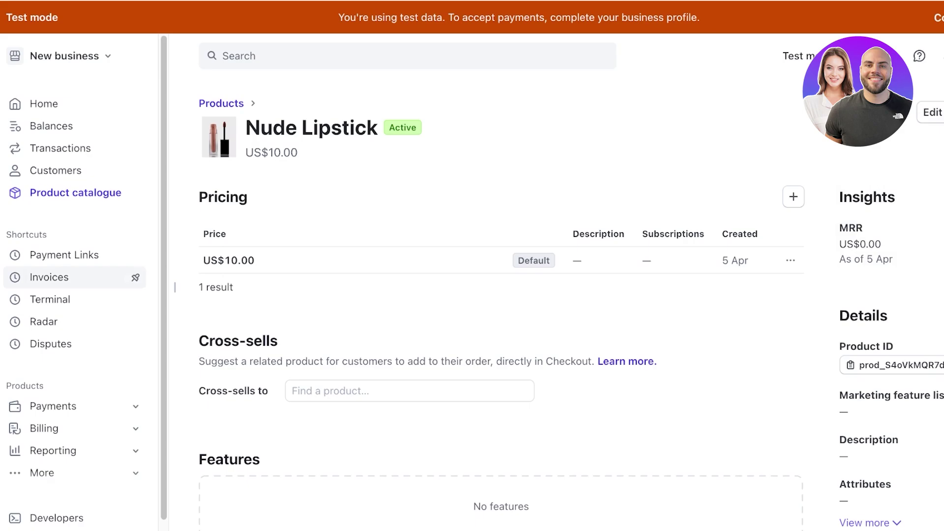
- Start a new payment link for the Nude Lipstick at US$10.00 and let customers adjust its quantity
left_click(64, 255)
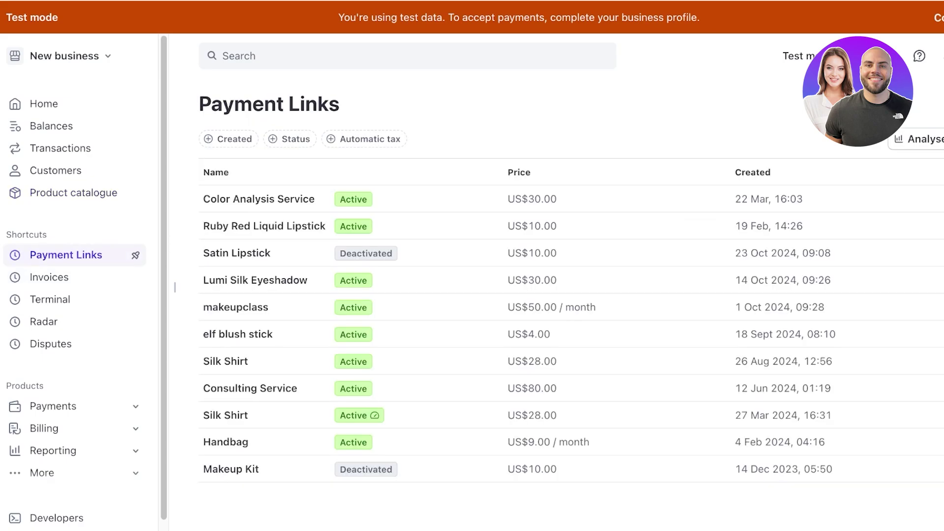
left_click(74, 406)
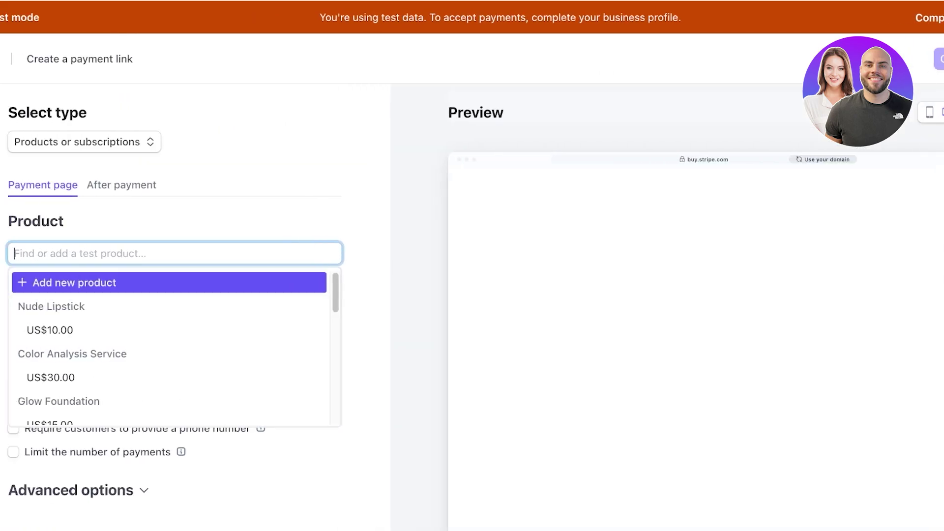
left_click(94, 328)
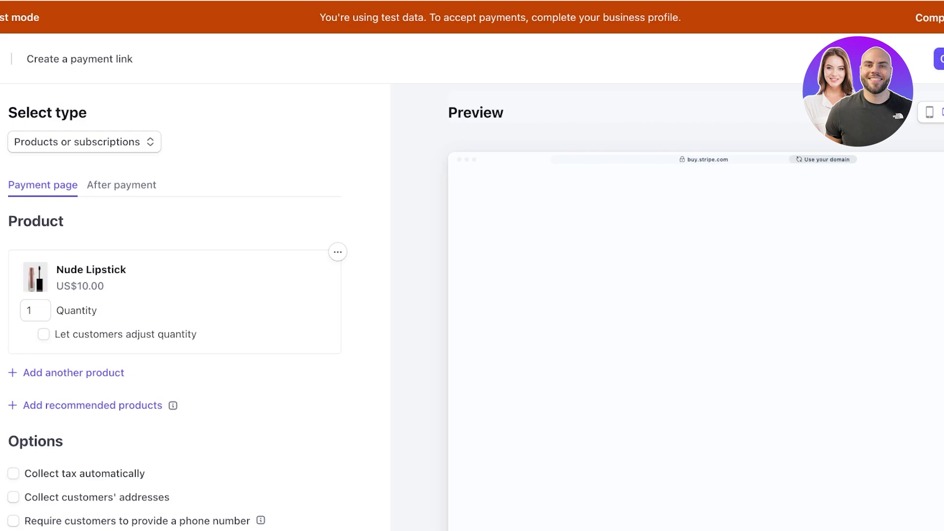
left_click(44, 334)
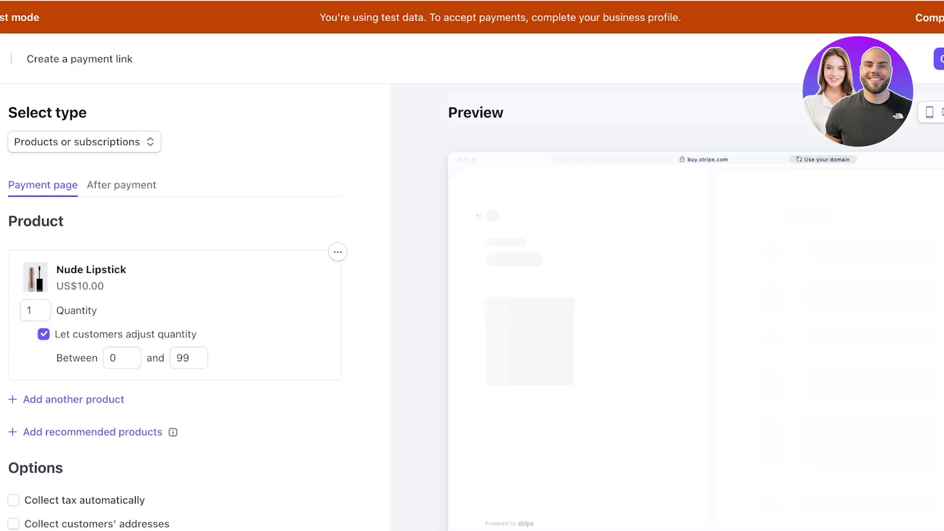
scroll(472, 307, "down", 3)
left_click(73, 266)
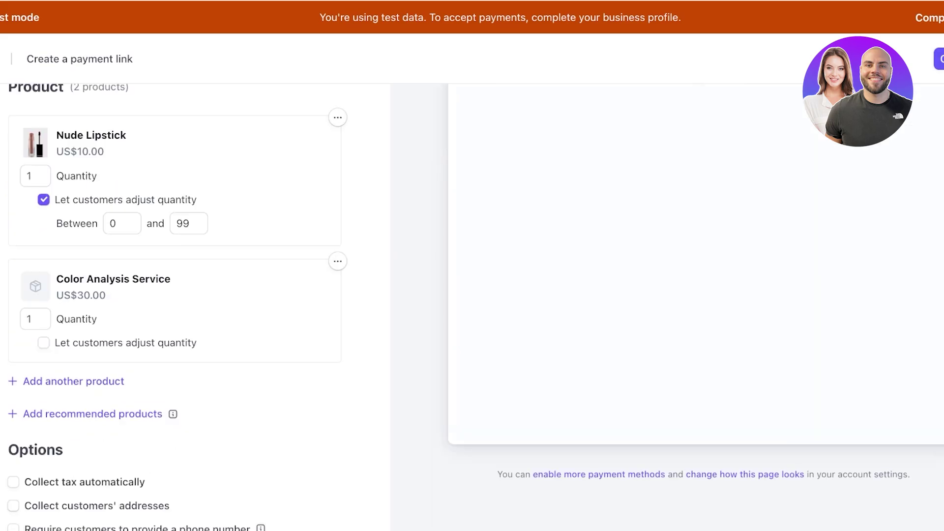
left_click(337, 261)
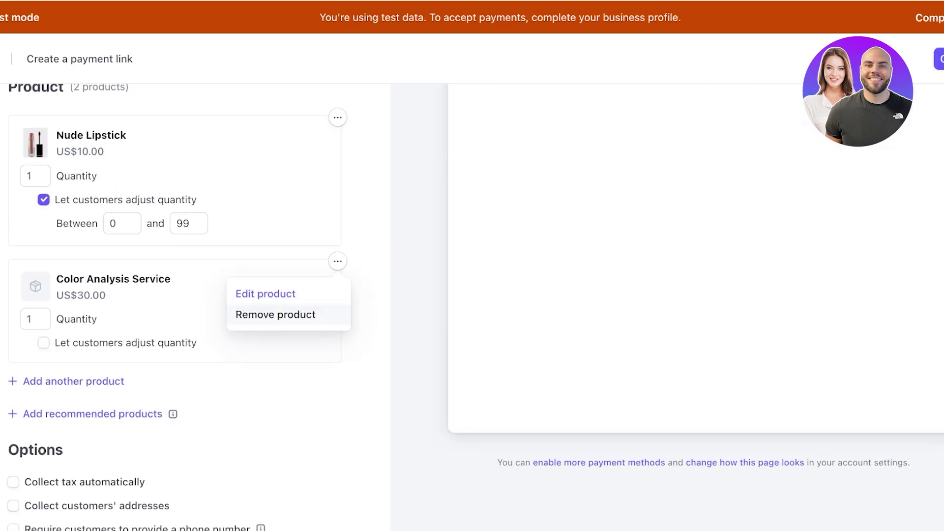
left_click(276, 314)
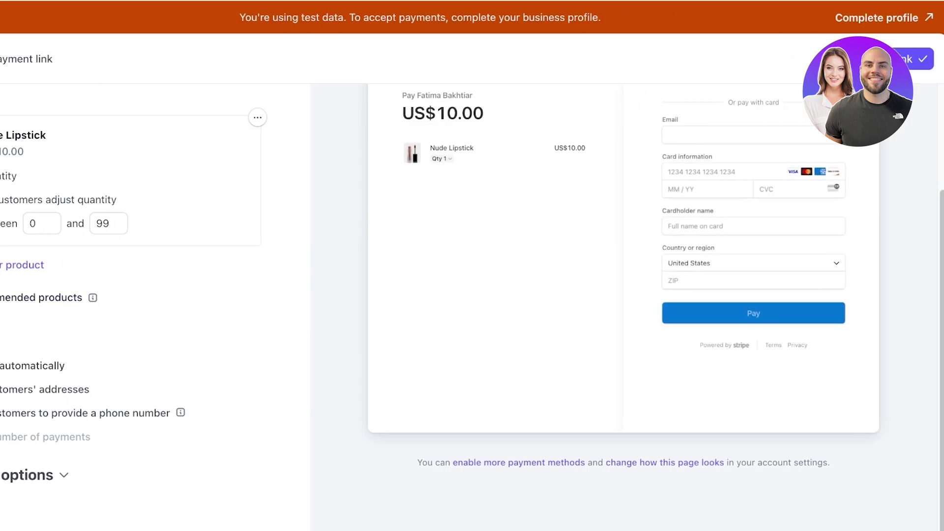
- Create the payment link for the Nude Lipstick after checking its checkout page preview
scroll(472, 305, "up", 3)
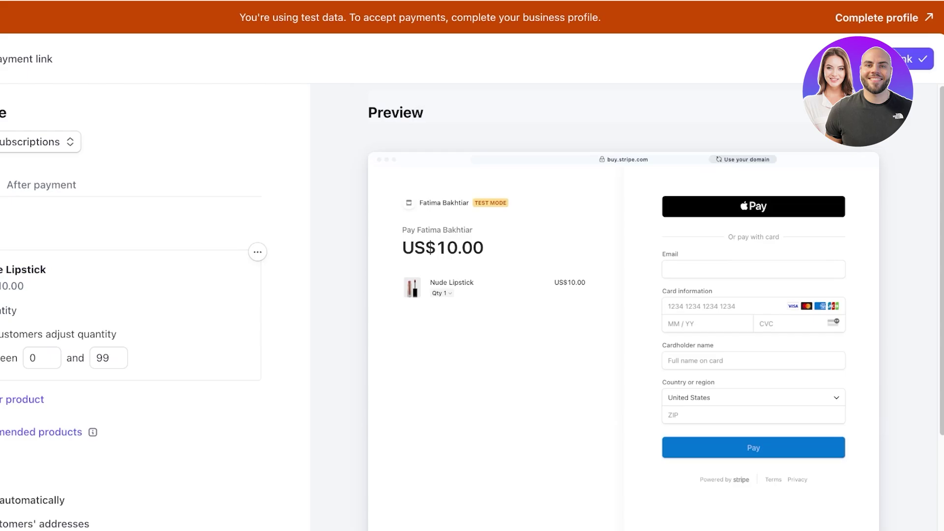
left_click(892, 59)
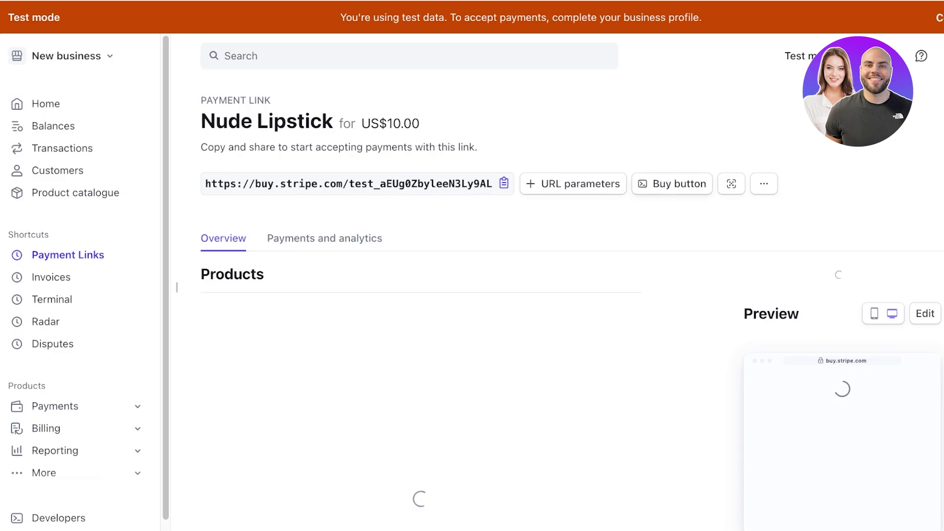
- Copy the embed code of the payment link's buy button and review its display options
left_click(672, 184)
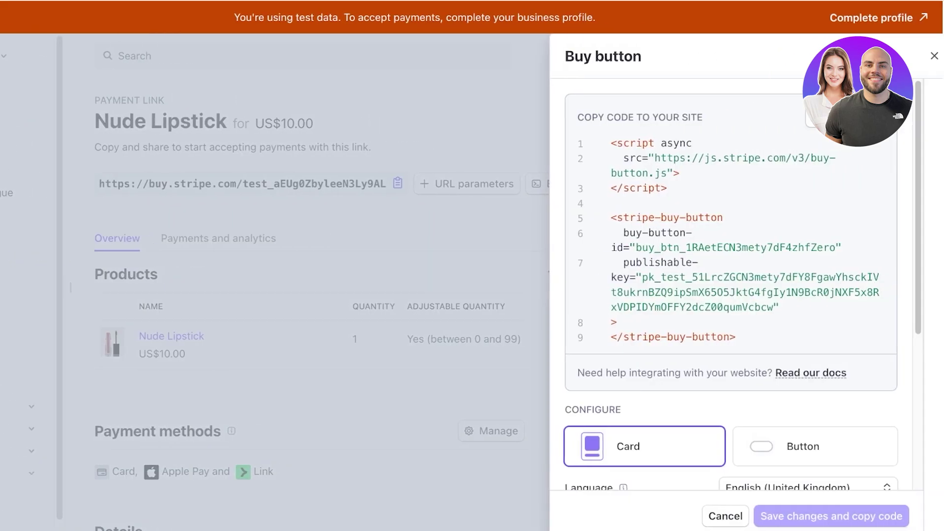
left_click(831, 116)
scroll(736, 284, "down", 7)
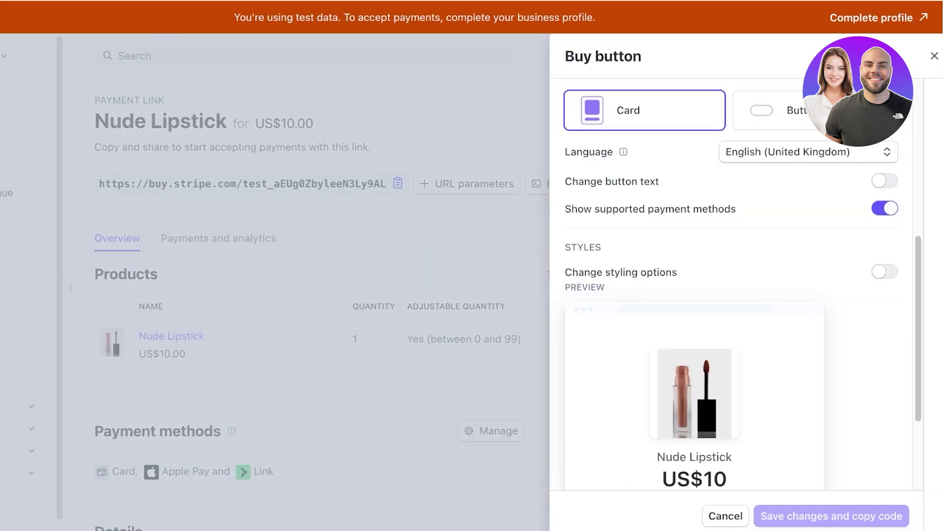
scroll(737, 285, "up", 5)
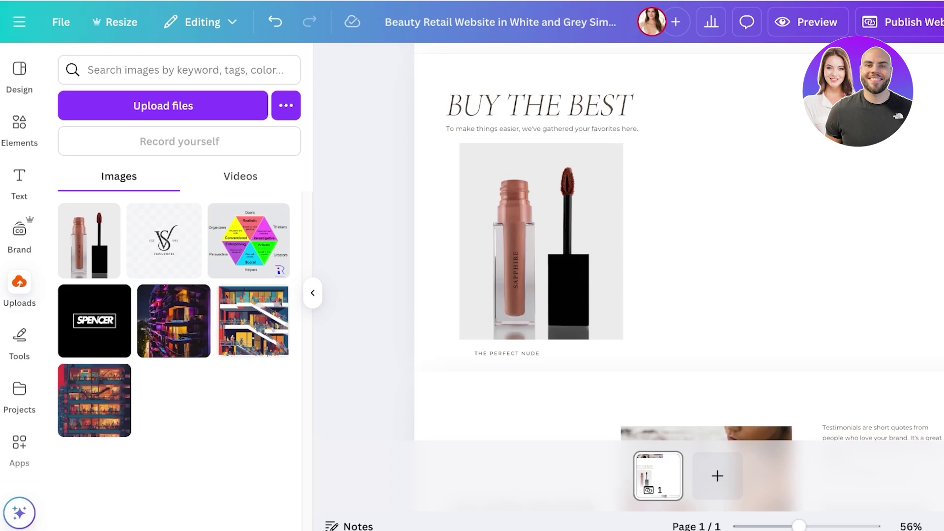
- Switch to Canva and search its apps for "code" to find a way to embed the buy button
left_click(19, 449)
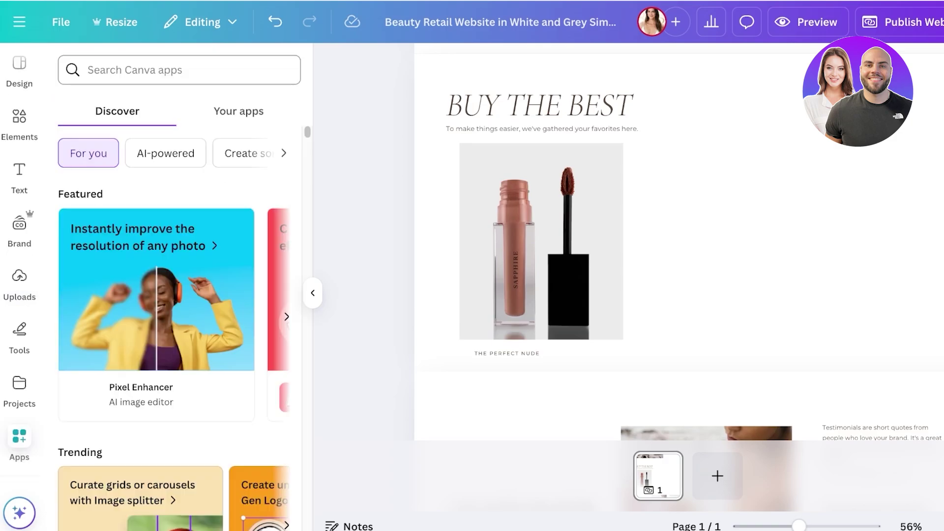
type("code")
key("Return")
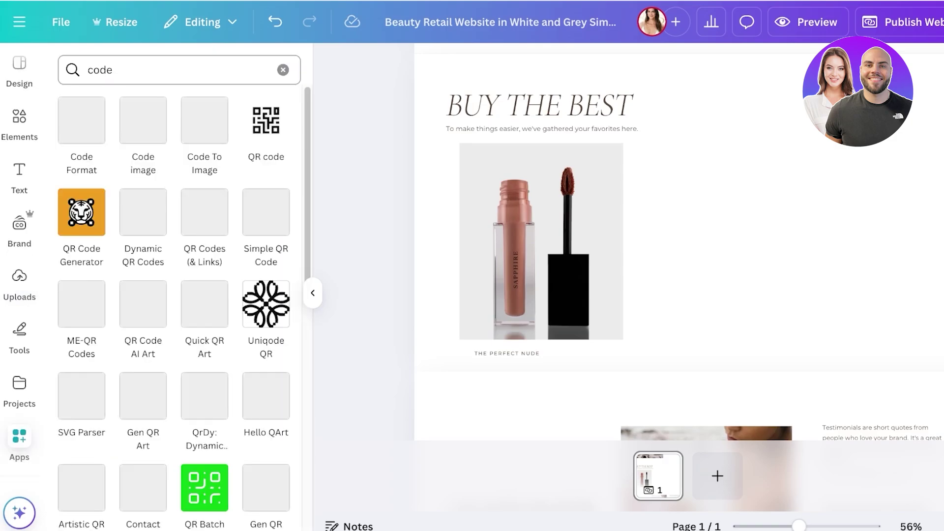
left_click(113, 70)
key("ctrl+a")
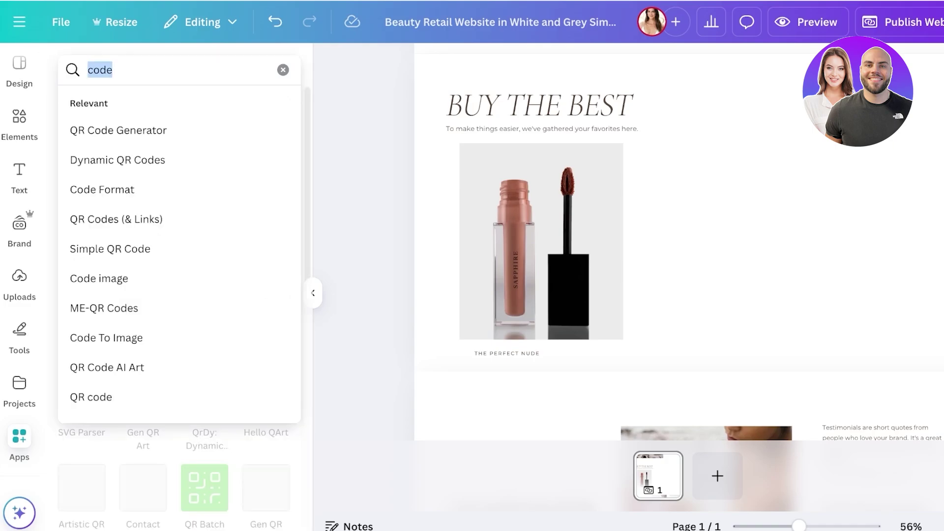
key("Return")
scroll(82, 148, "down", 3)
scroll(82, 147, "up", 3)
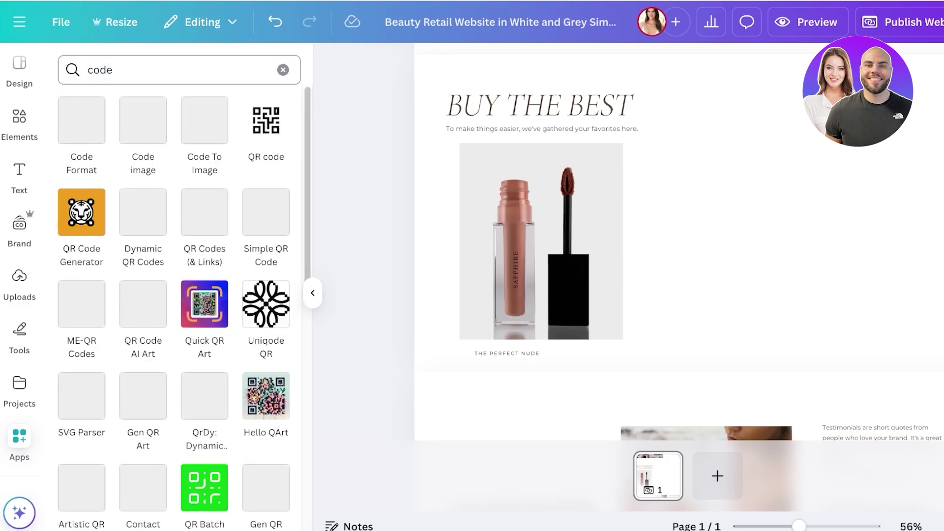
- Search the Canva apps for "embed" and "code embed", checking the Embed app's web link option
double_click(100, 70)
type("embed")
key("Return")
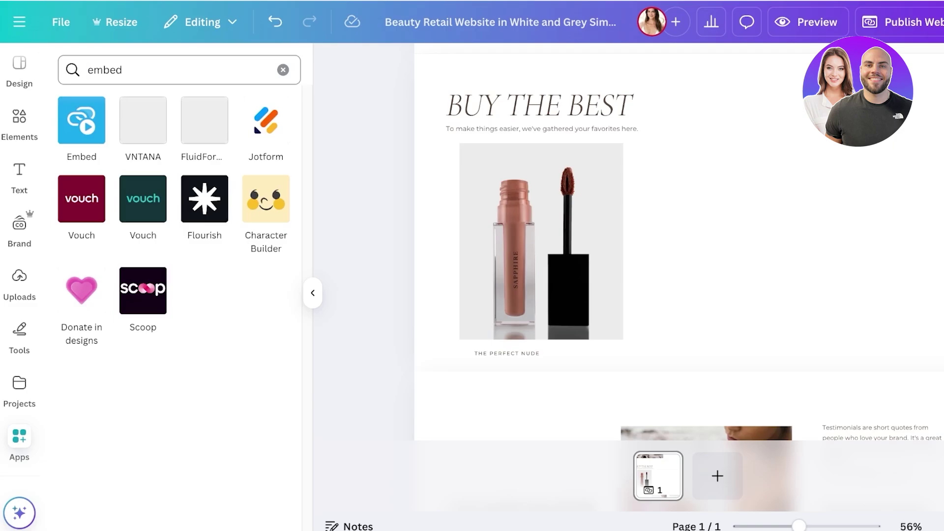
left_click(81, 120)
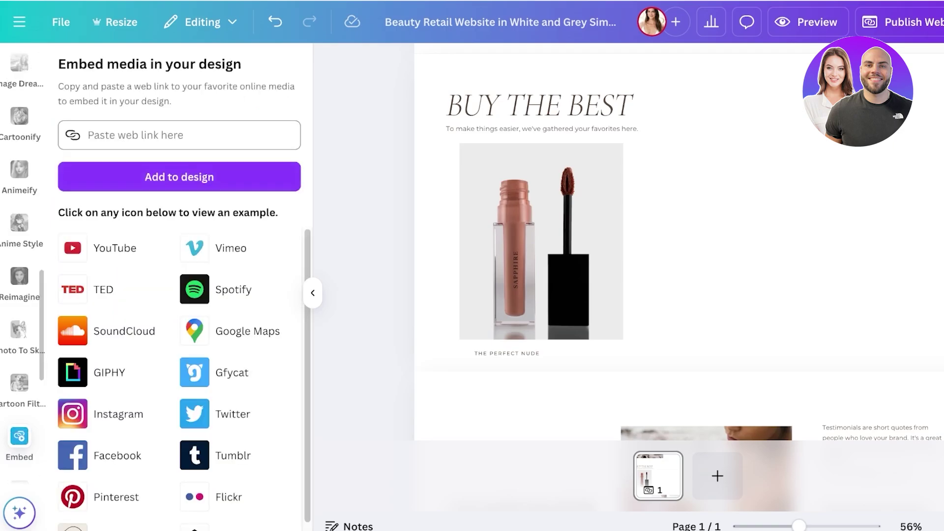
left_click(179, 135)
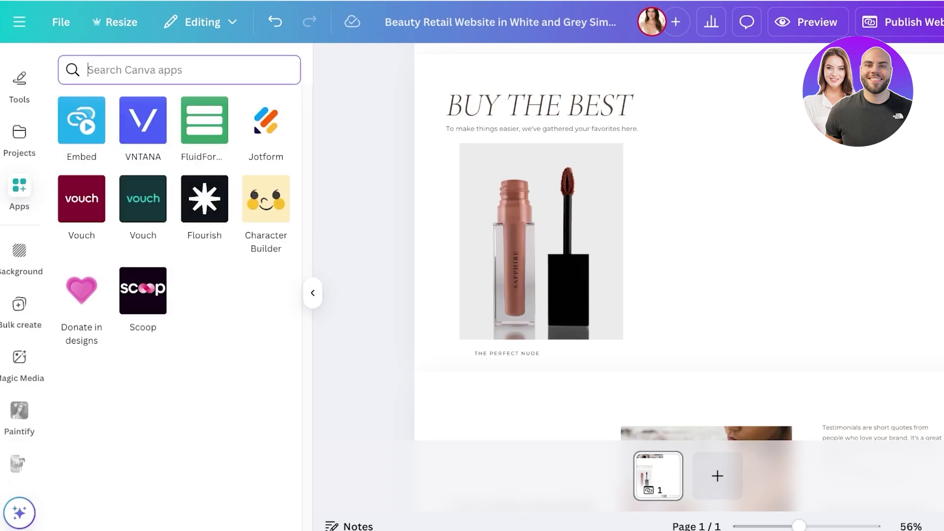
type("code embed")
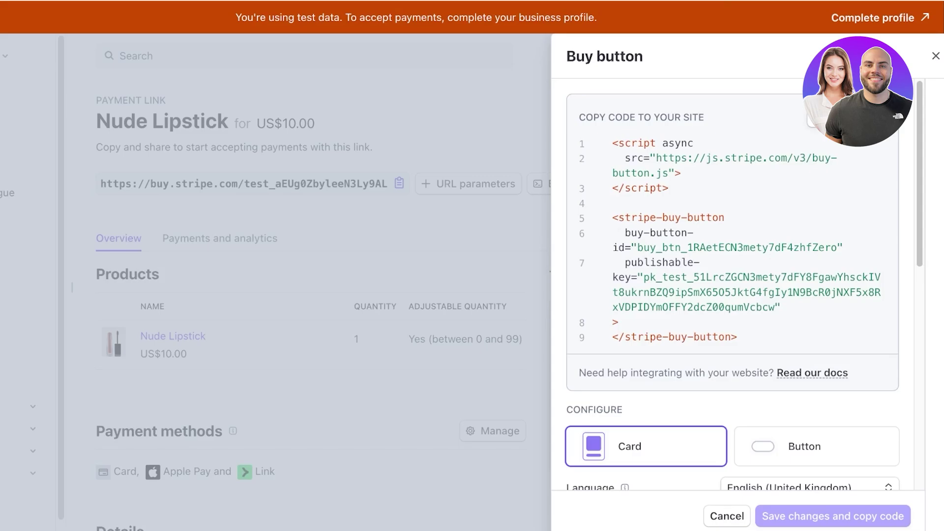
left_click(817, 118)
scroll(733, 284, "down", 3)
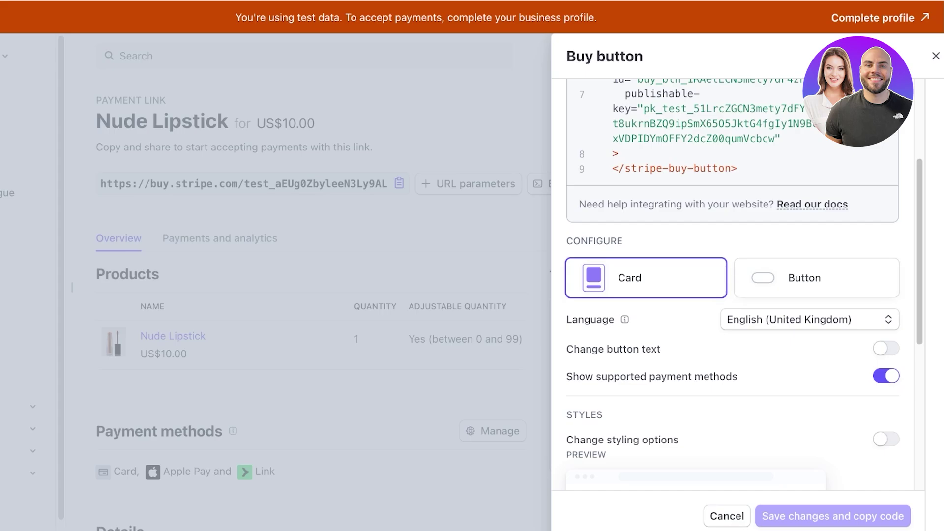
left_click(816, 277)
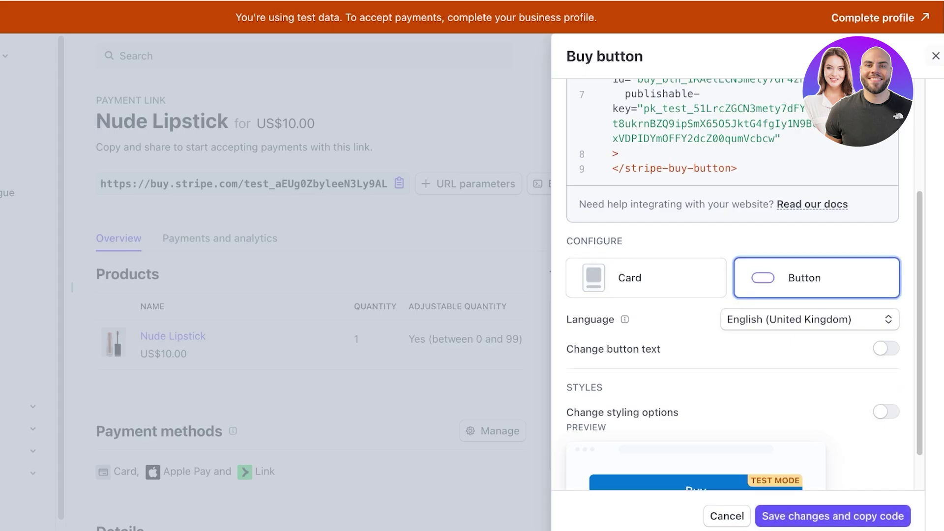
left_click(935, 55)
left_click(510, 255)
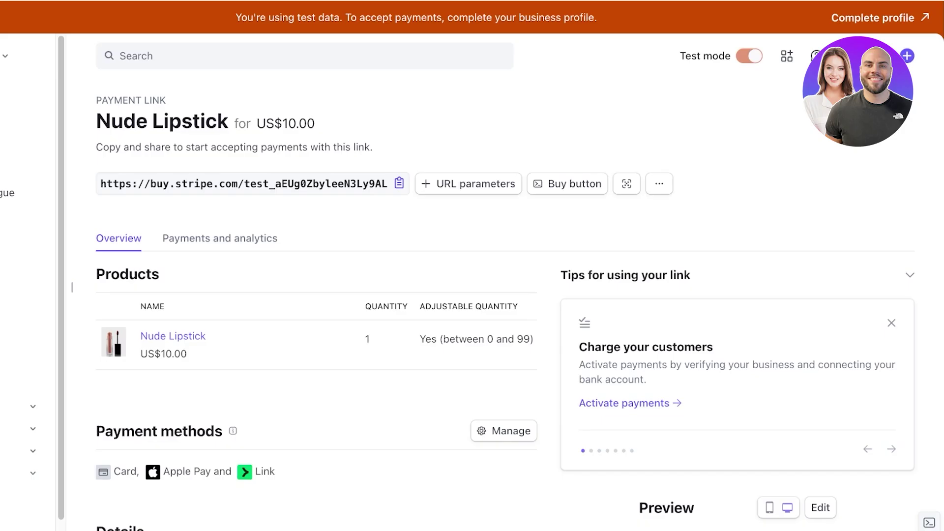
- Copy the Nude Lipstick's payment link URL, switch to Canva and search its graphics for "button"
left_click(256, 184)
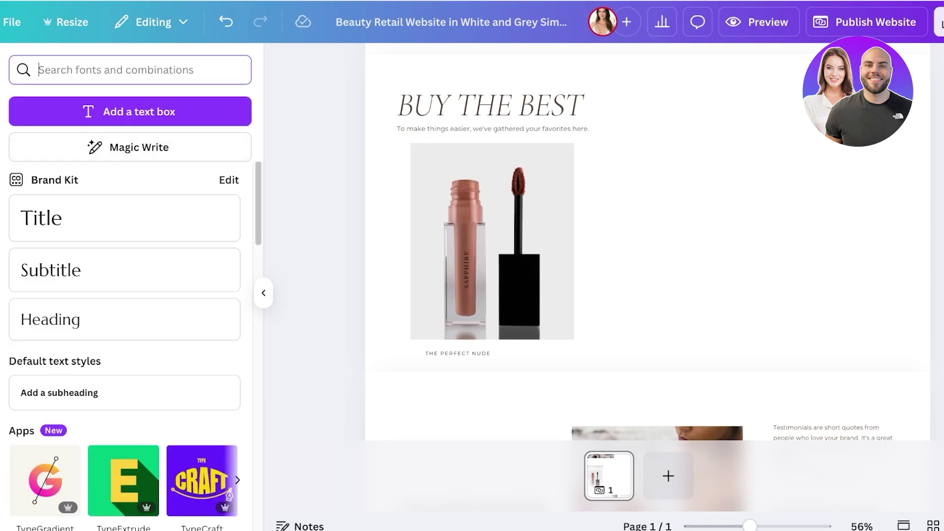
left_click(128, 70)
type("button")
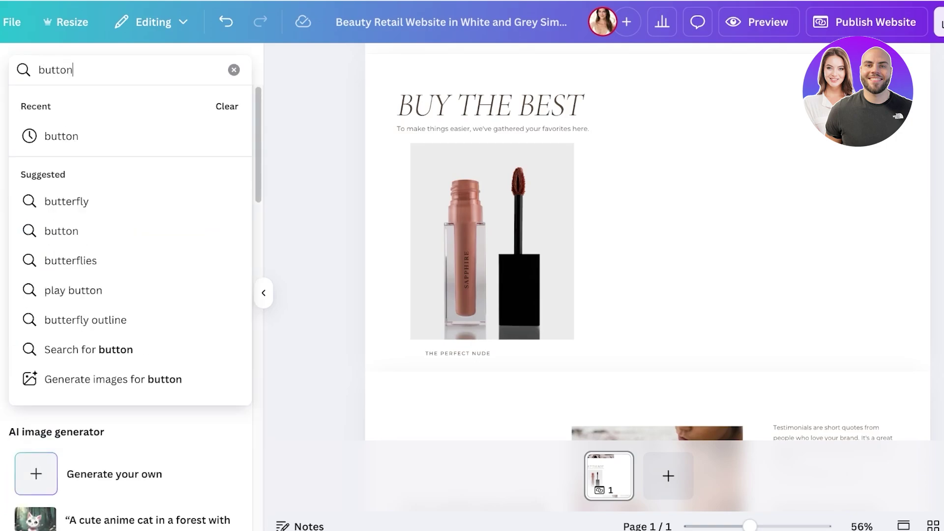
key("Return")
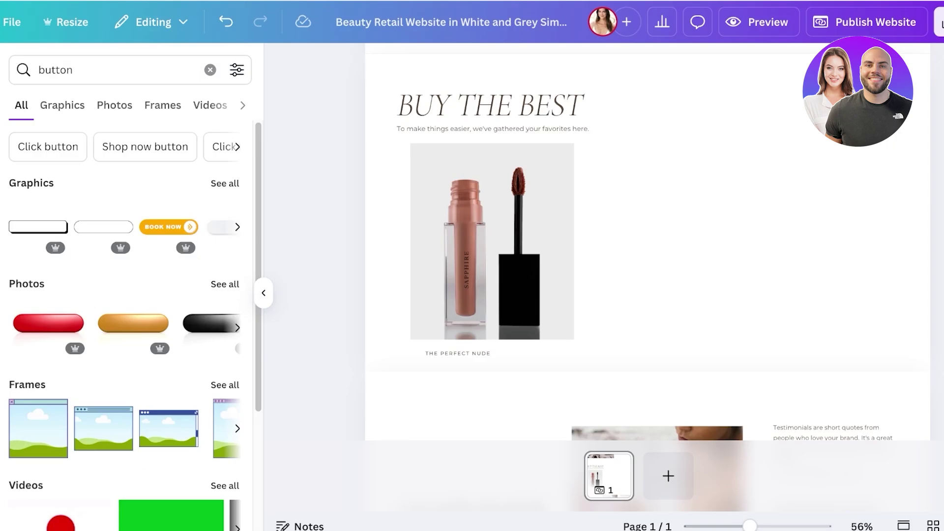
left_click(61, 105)
- Add the rounded orange-to-pink gradient button graphic, shrink it and place it beside the lipstick image's lower part in the Buy The Best section
scroll(45, 315, "down", 2)
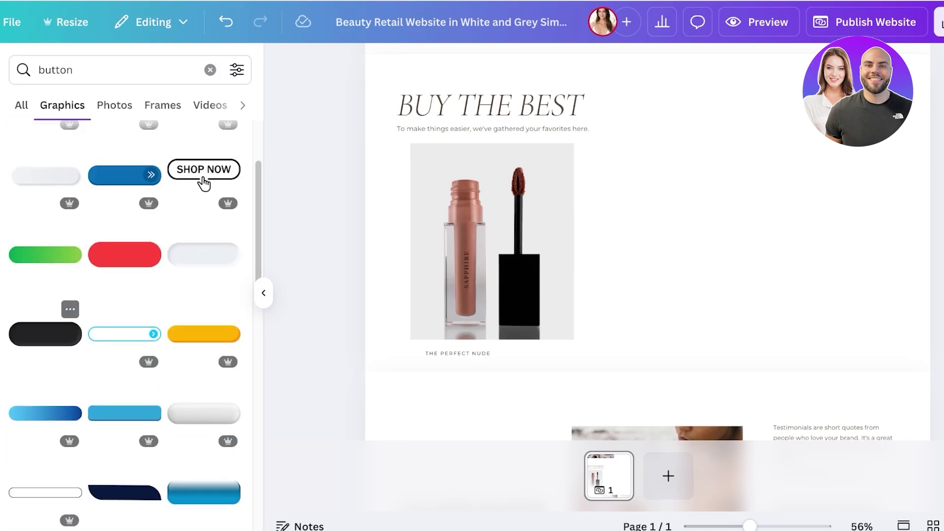
scroll(204, 183, "down", 3)
scroll(204, 196, "up", 3)
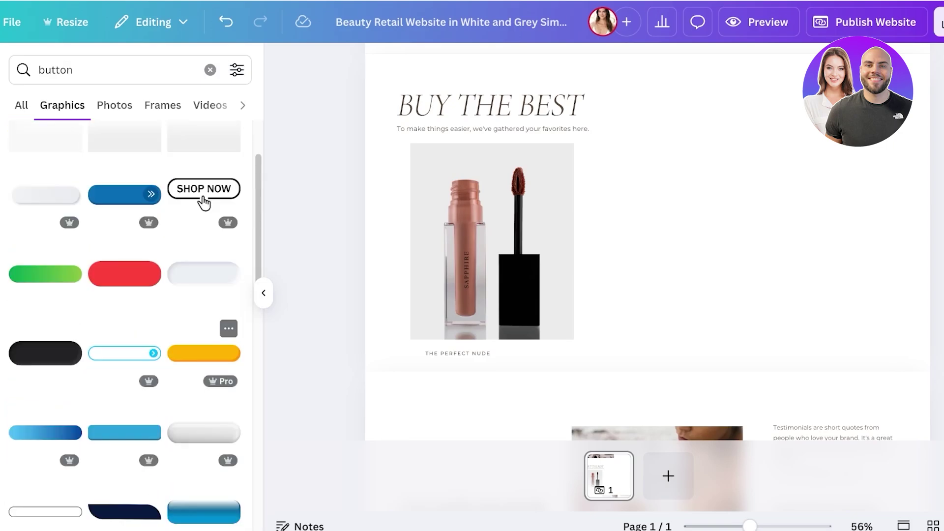
scroll(204, 201, "up", 1)
scroll(216, 246, "down", 4)
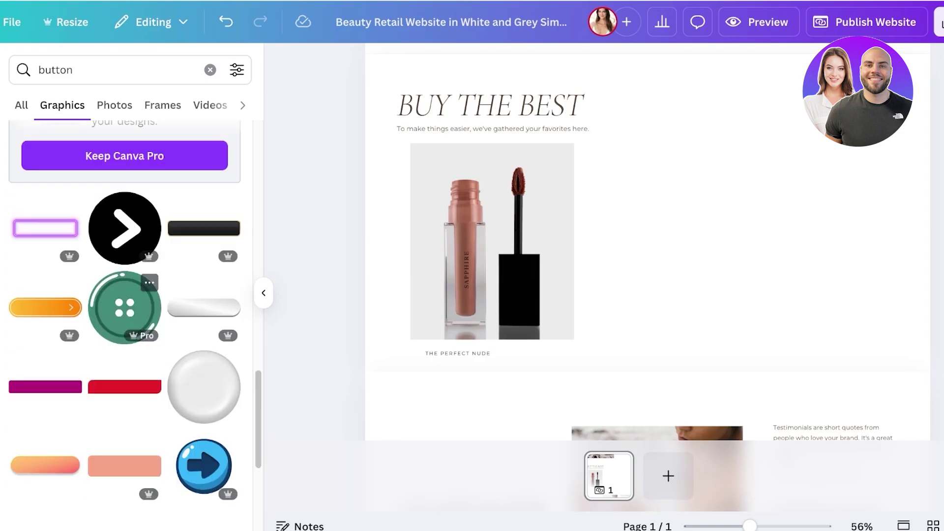
left_click(45, 464)
scroll(123, 295, "down", 4)
left_click_drag(459, 162, 755, 253)
left_click_drag(834, 276, 689, 316)
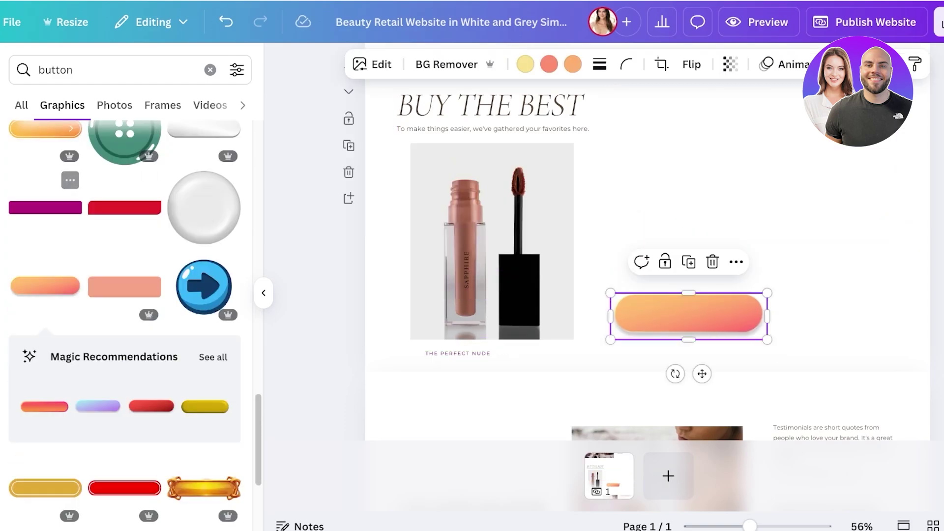
- Add a brand title text reading "Buy Now" centred on the orange button and remove the surplus title text
left_click(2, 163)
left_click(124, 218)
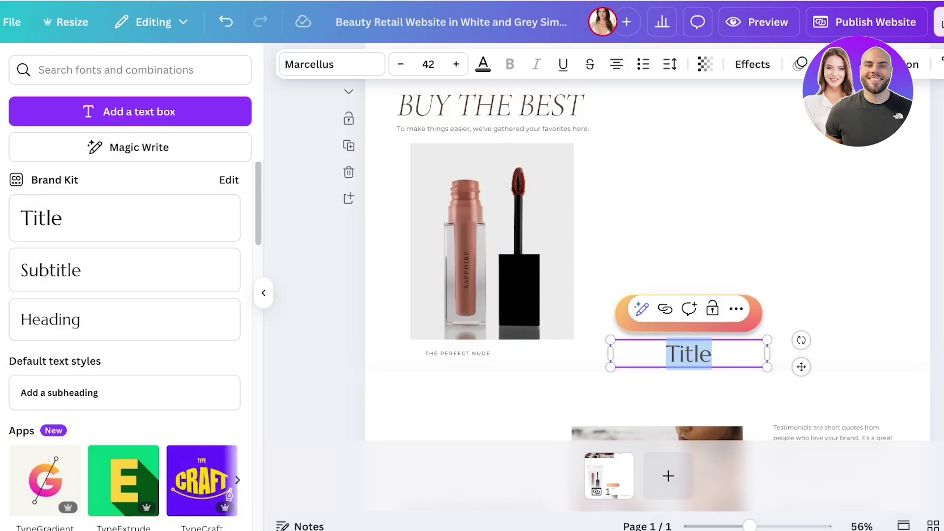
left_click(41, 218)
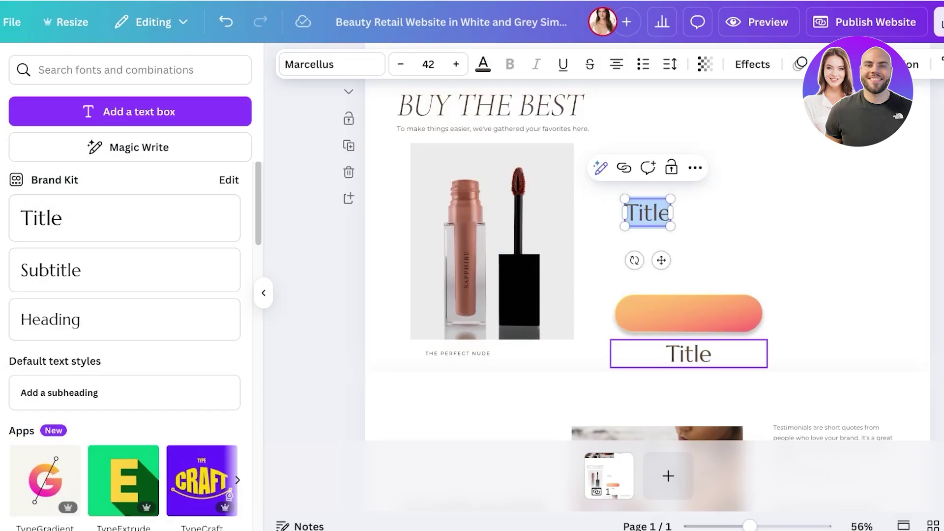
left_click(688, 354)
left_click(688, 354)
type("Buy Now")
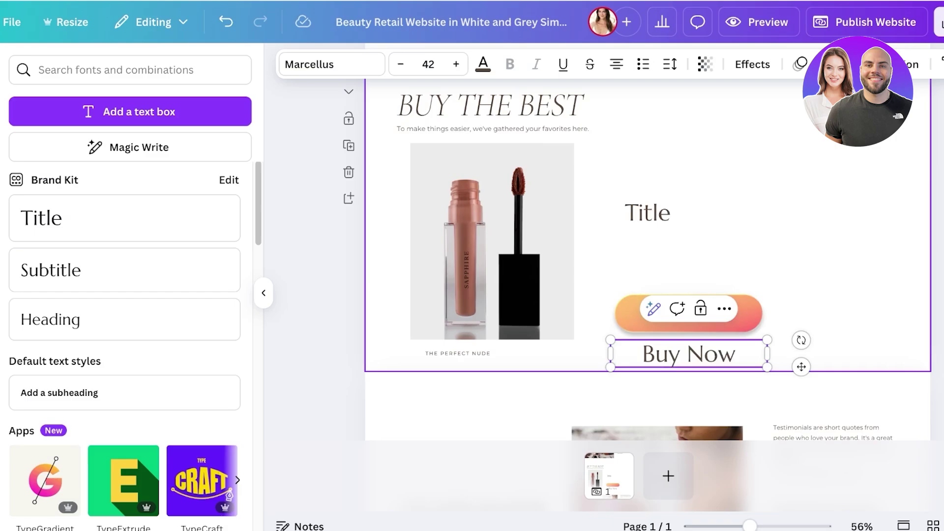
left_click_drag(689, 355, 689, 315)
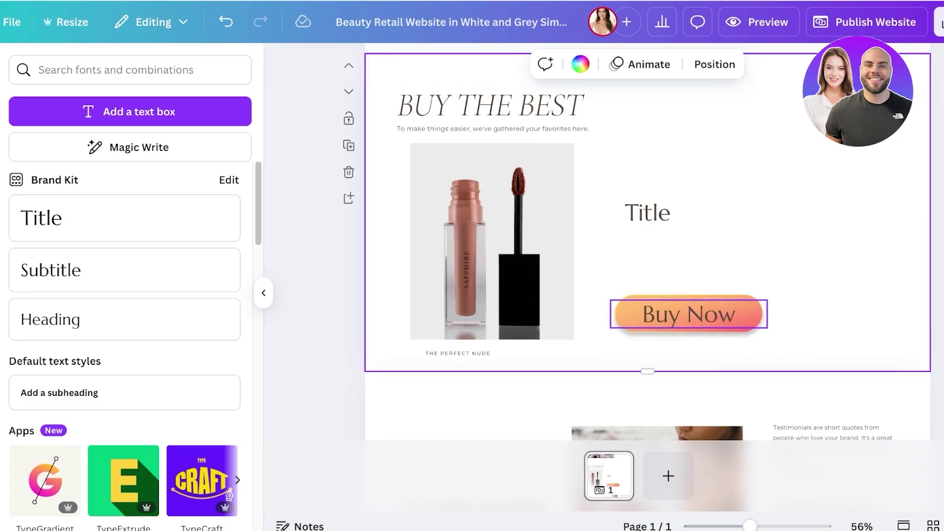
left_click(688, 314)
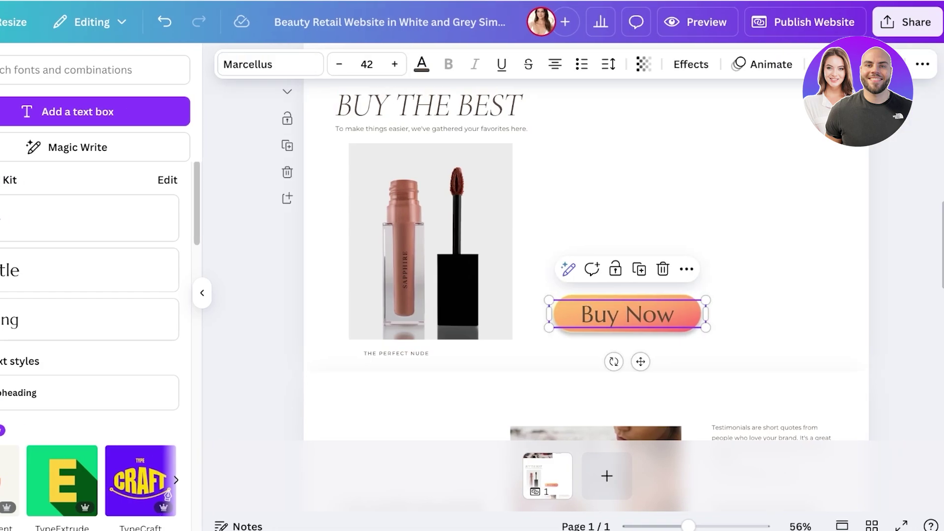
- Link the "Buy Now" text to the copied Stripe payment URL
left_click(686, 269)
scroll(766, 396, "down", 3)
left_click(720, 413)
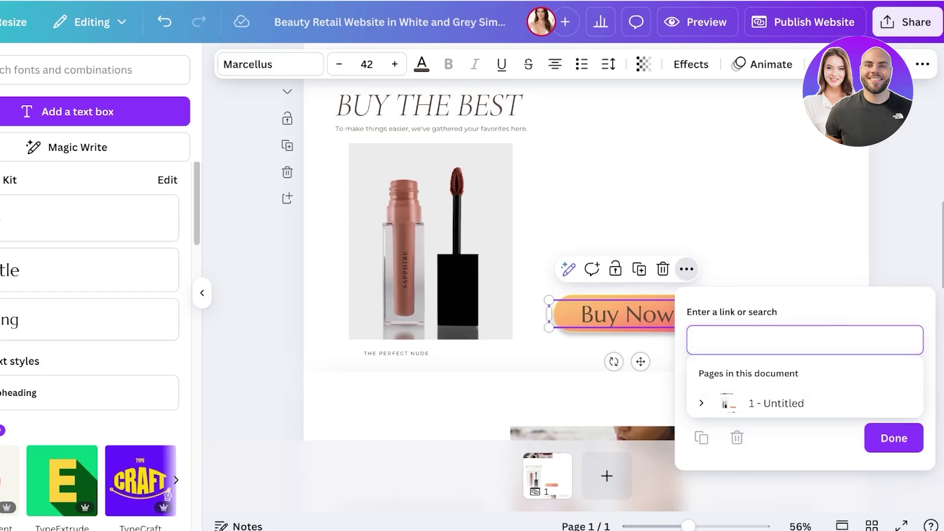
key("super+v")
left_click(893, 438)
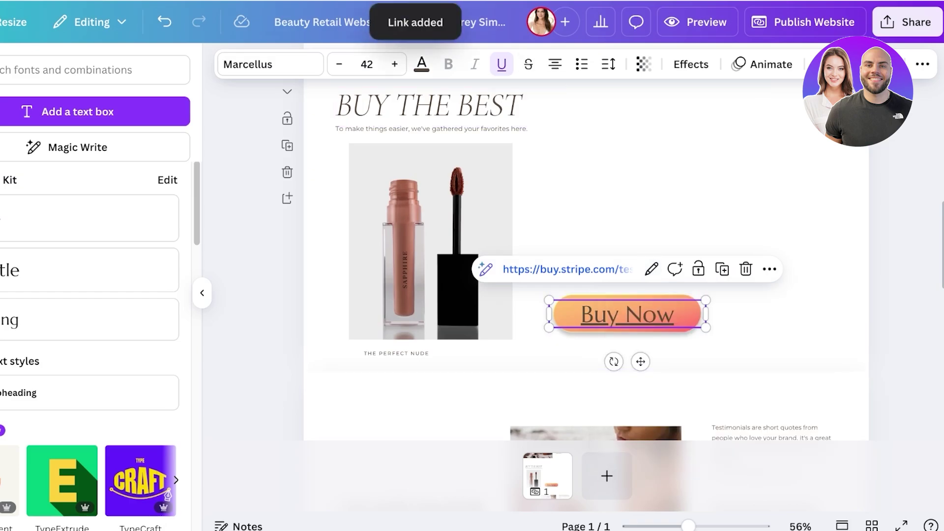
key("Escape")
- Link the orange button graphic behind the text to the same Stripe payment URL
left_click(627, 315)
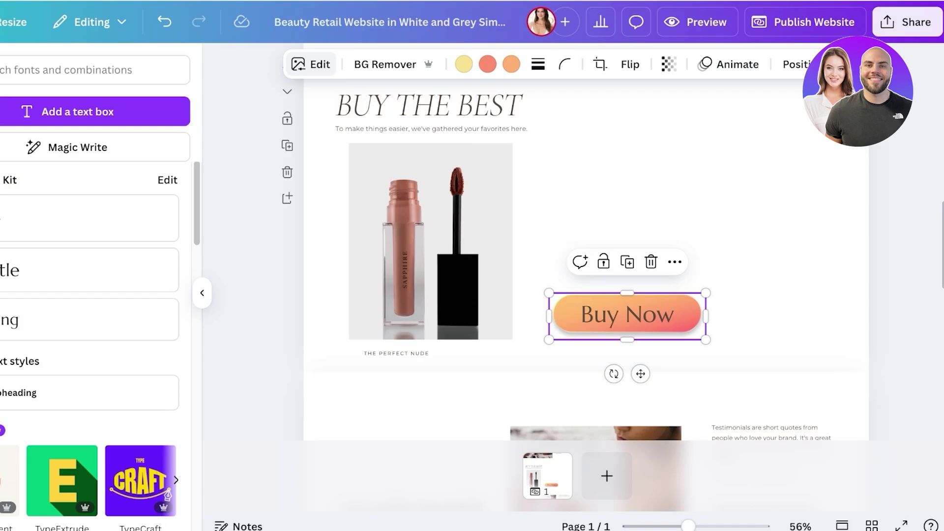
left_click(675, 262)
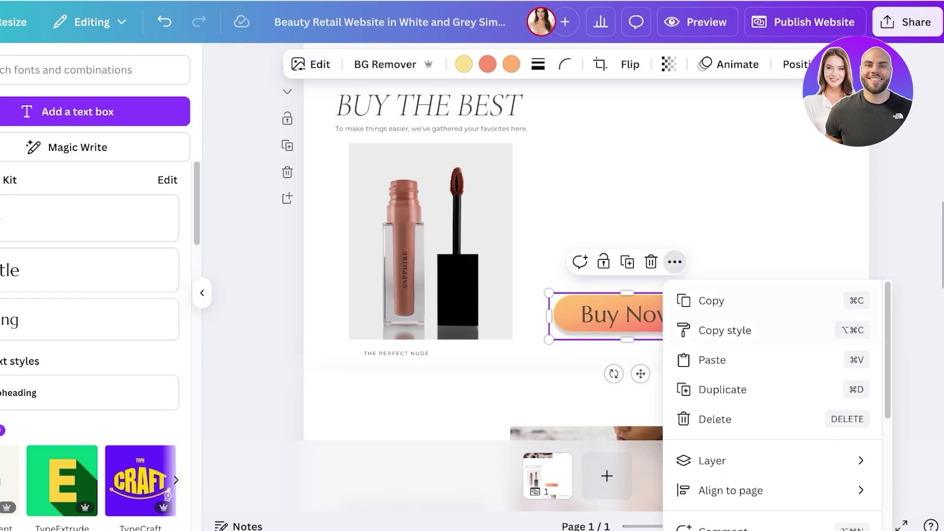
scroll(772, 415, "down", 4)
left_click(708, 354)
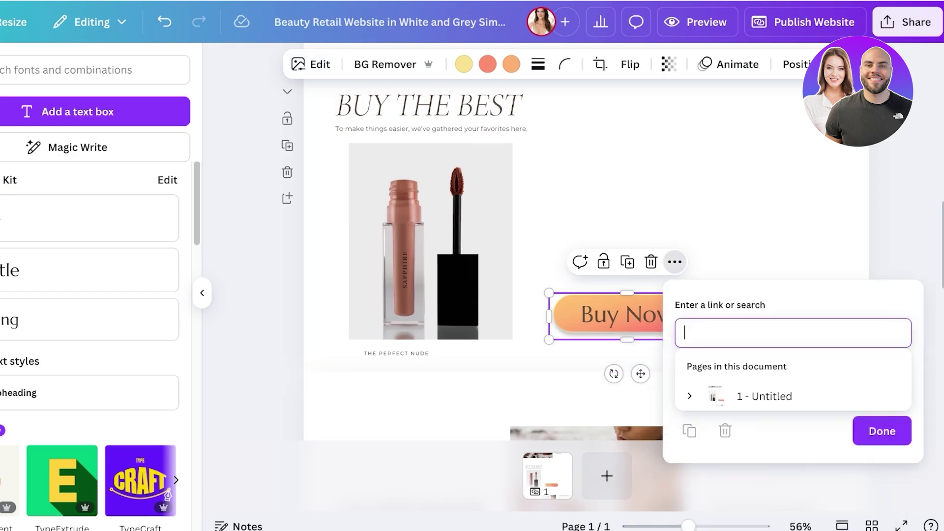
key("ctrl+v")
key("Return")
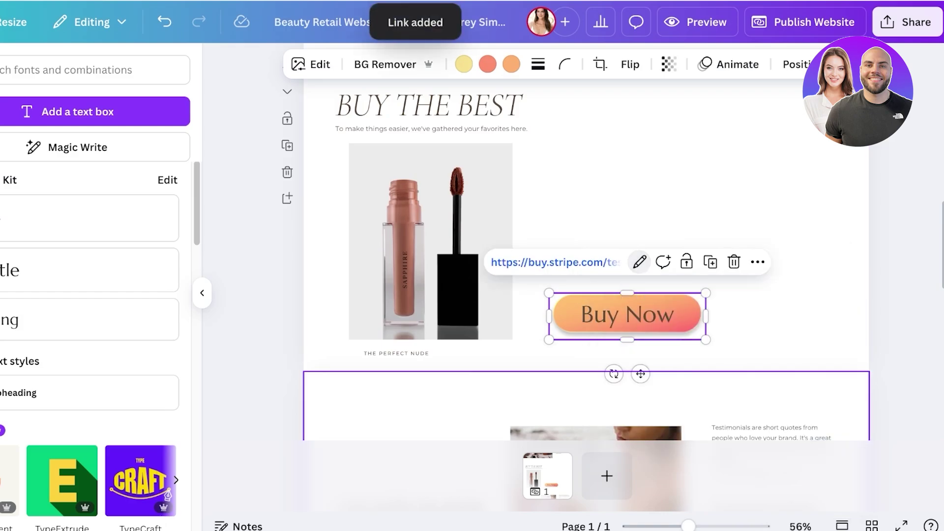
- Select the "Buy Now" text together with its button graphic and lock both
left_click(696, 248)
left_click_drag(695, 248, 631, 395)
left_click(627, 261)
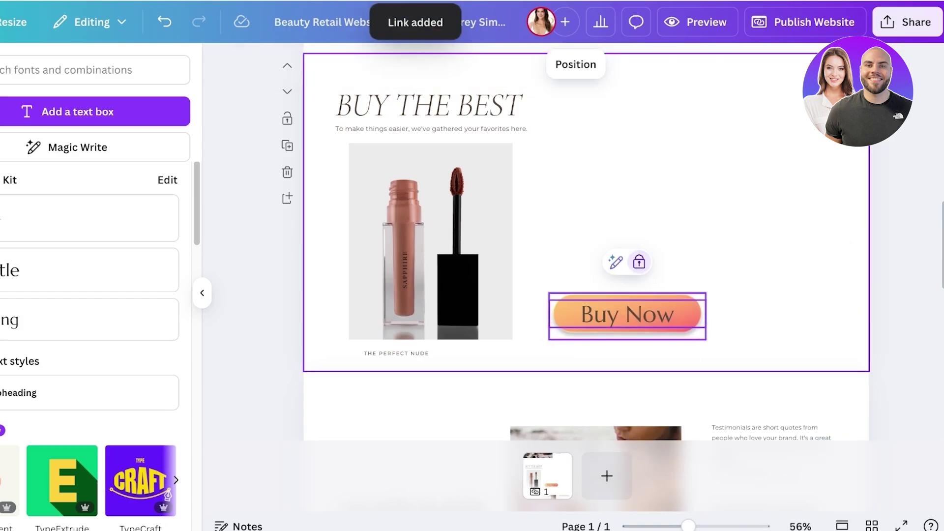
- Publish the website on the memeto.my.canva.site domain with mobile resizing on and no navigation menu
left_click(805, 22)
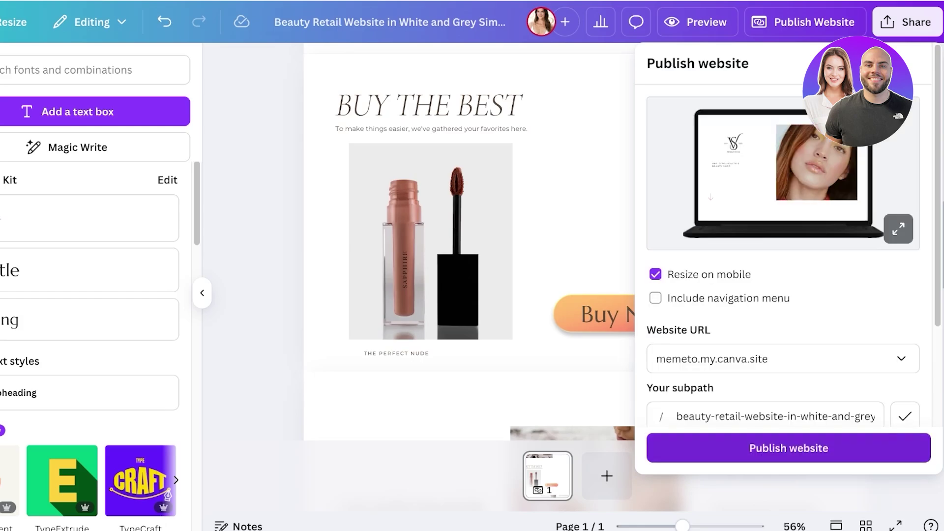
left_click(788, 448)
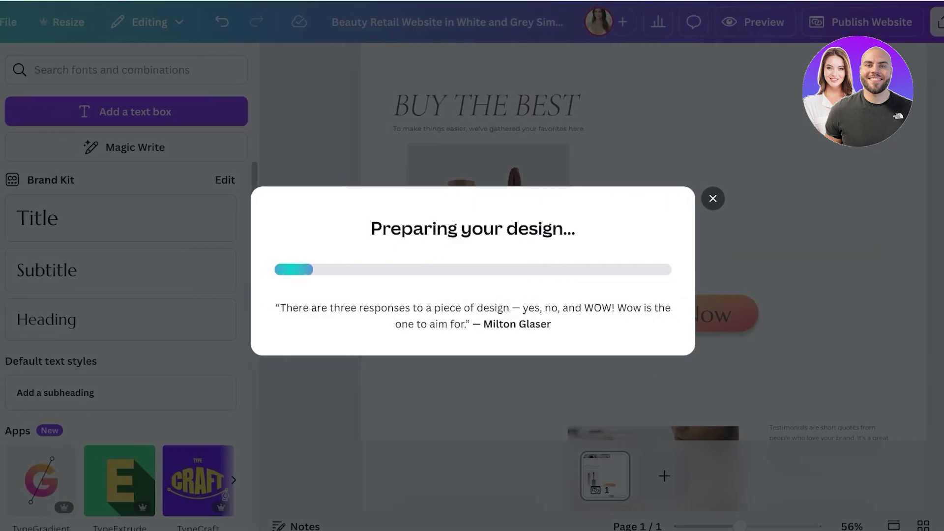